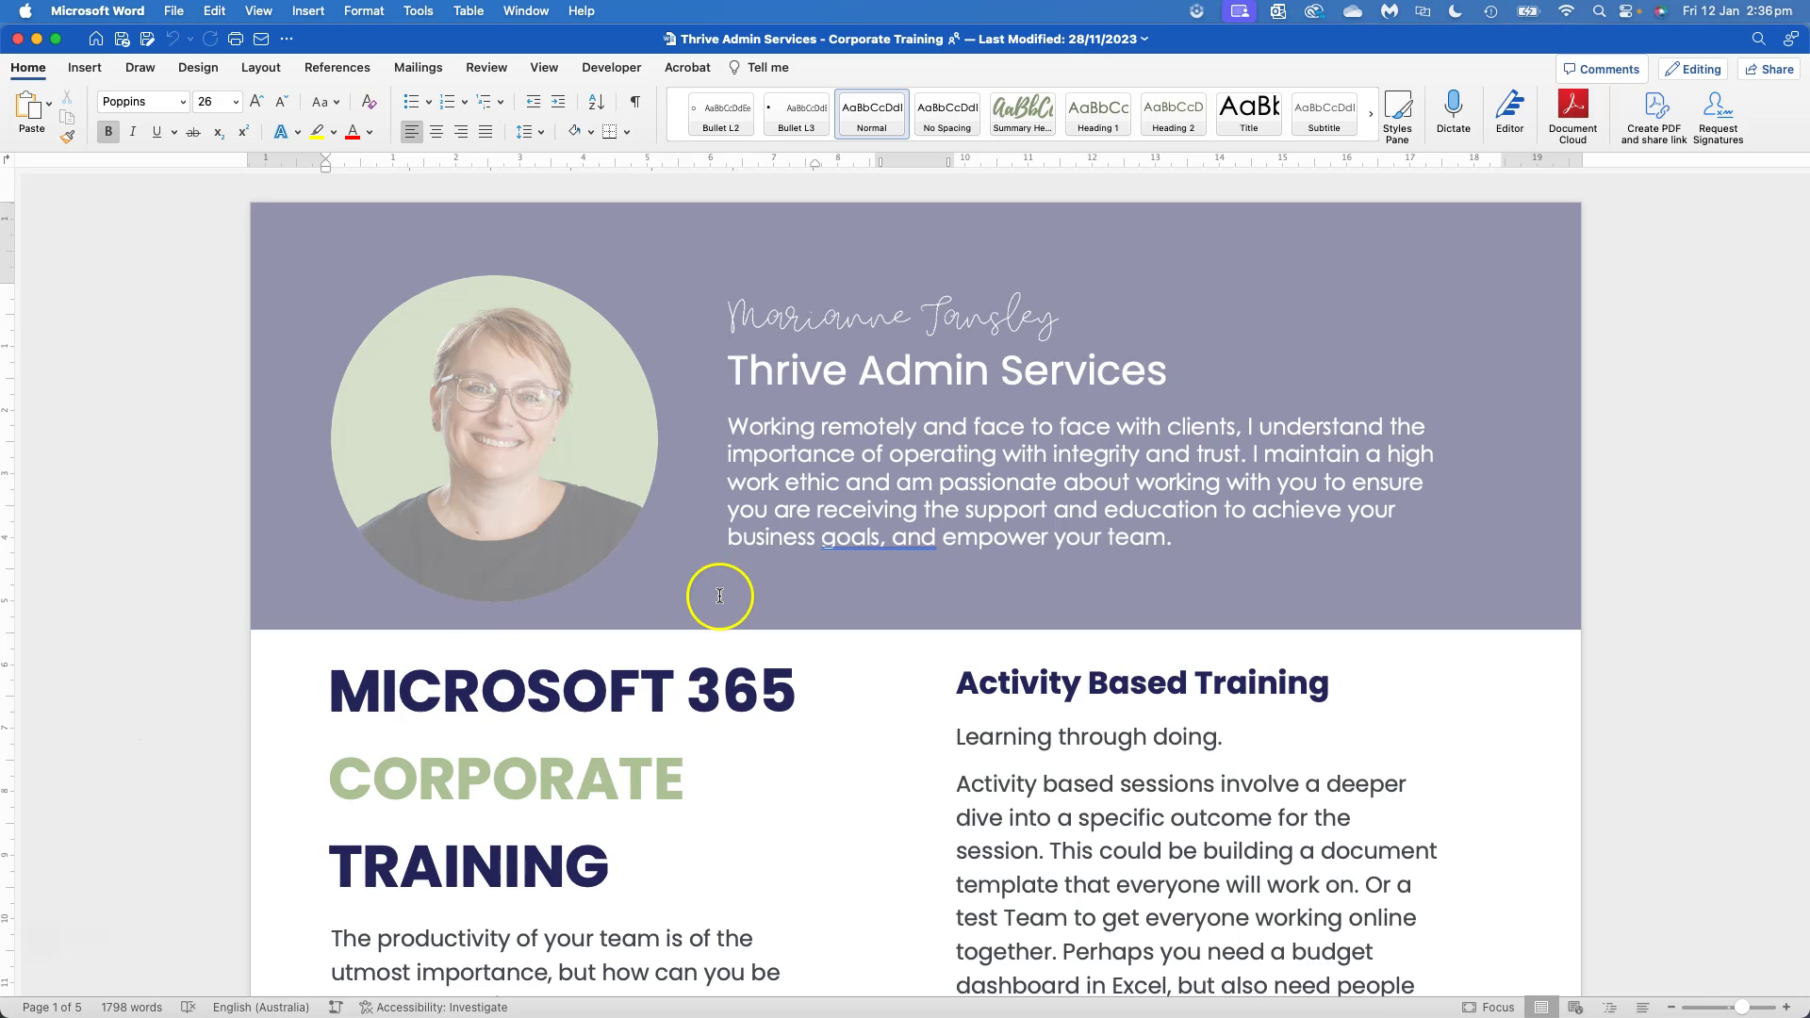
- Scroll to page 3's Exclusions and $450 AUD inc GST Fee Structure, clicking into the Inclusions list
scroll(720, 596, down, 20)
scroll(719, 596, down, 20)
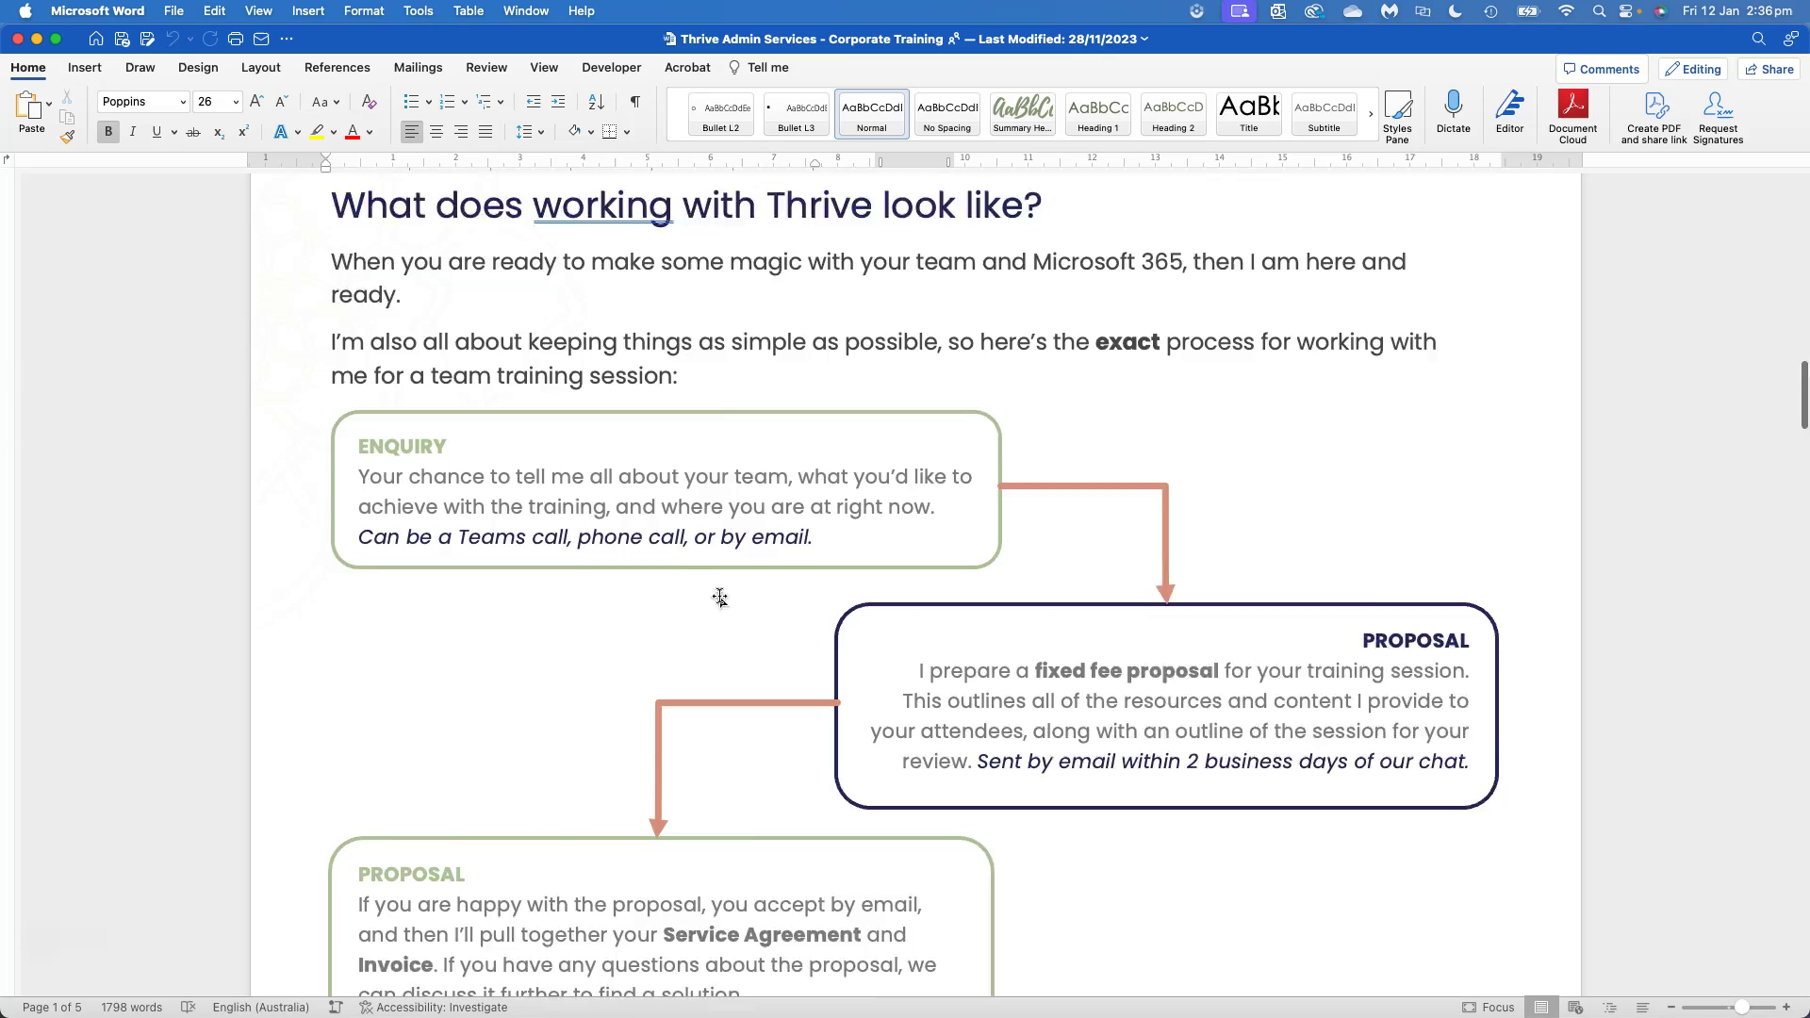
scroll(719, 596, up, 20)
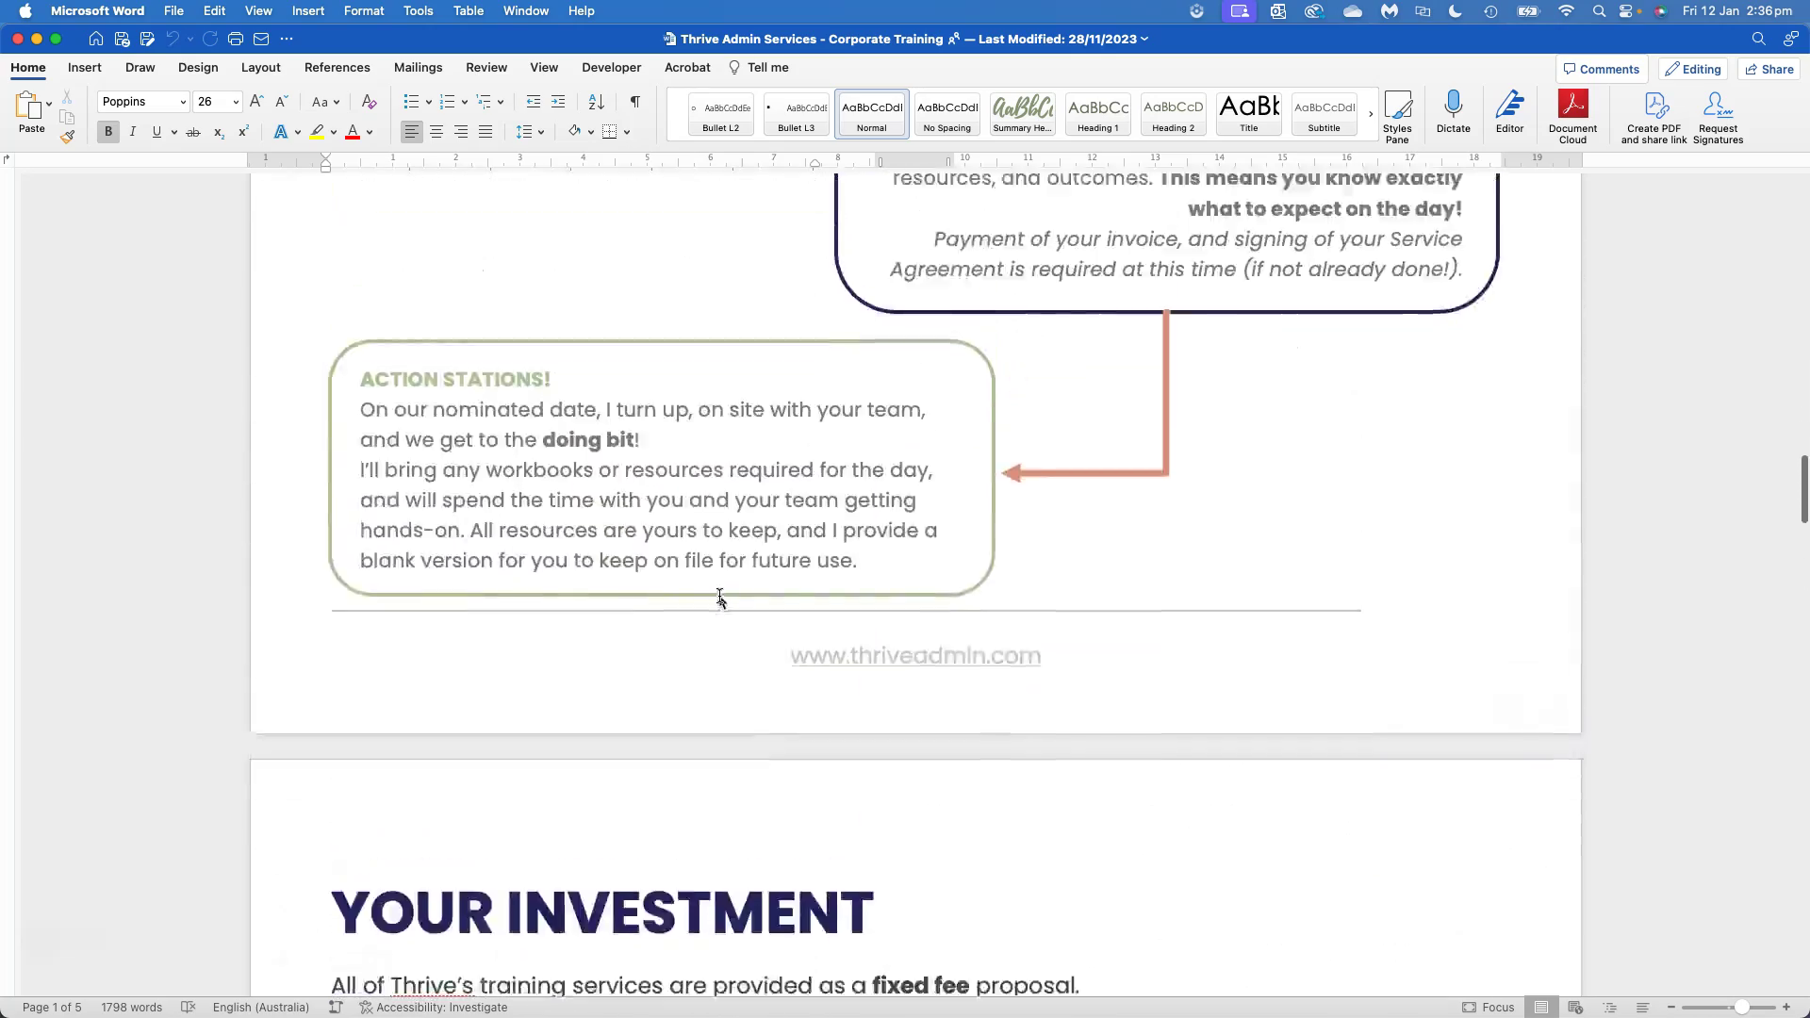
scroll(719, 596, up, 10)
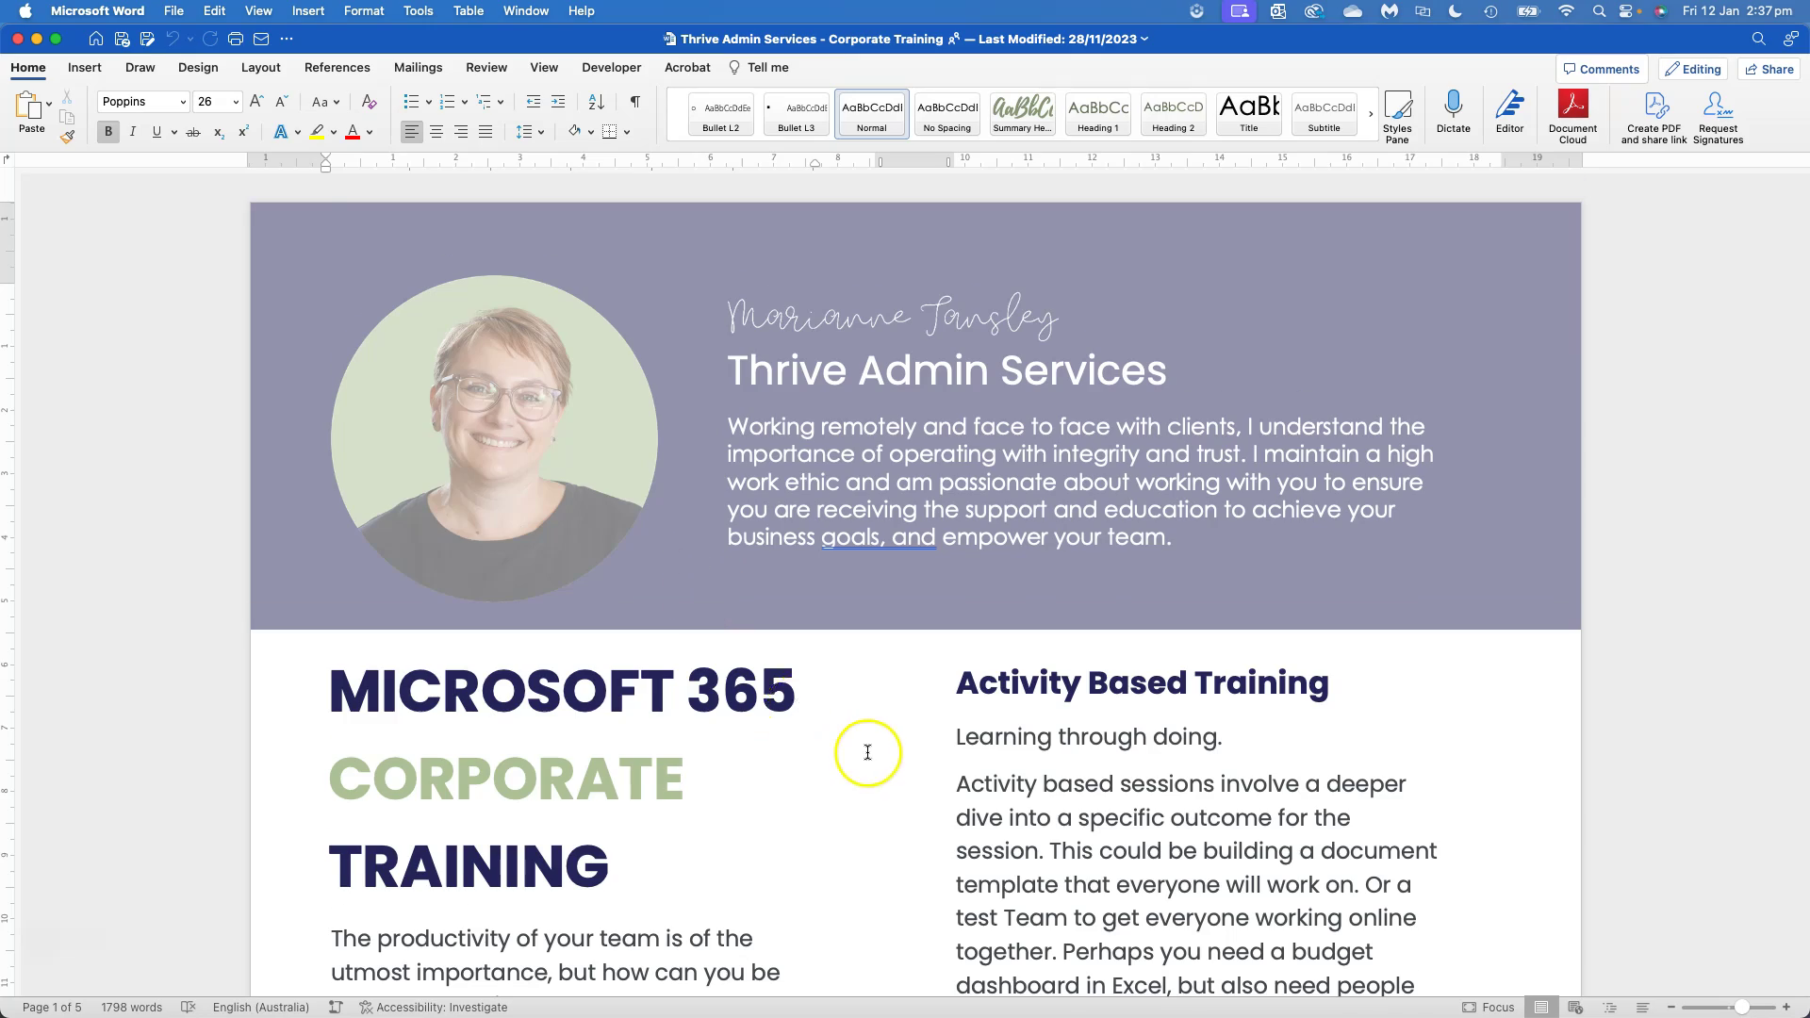
scroll(865, 752, down, 15)
scroll(868, 754, down, 15)
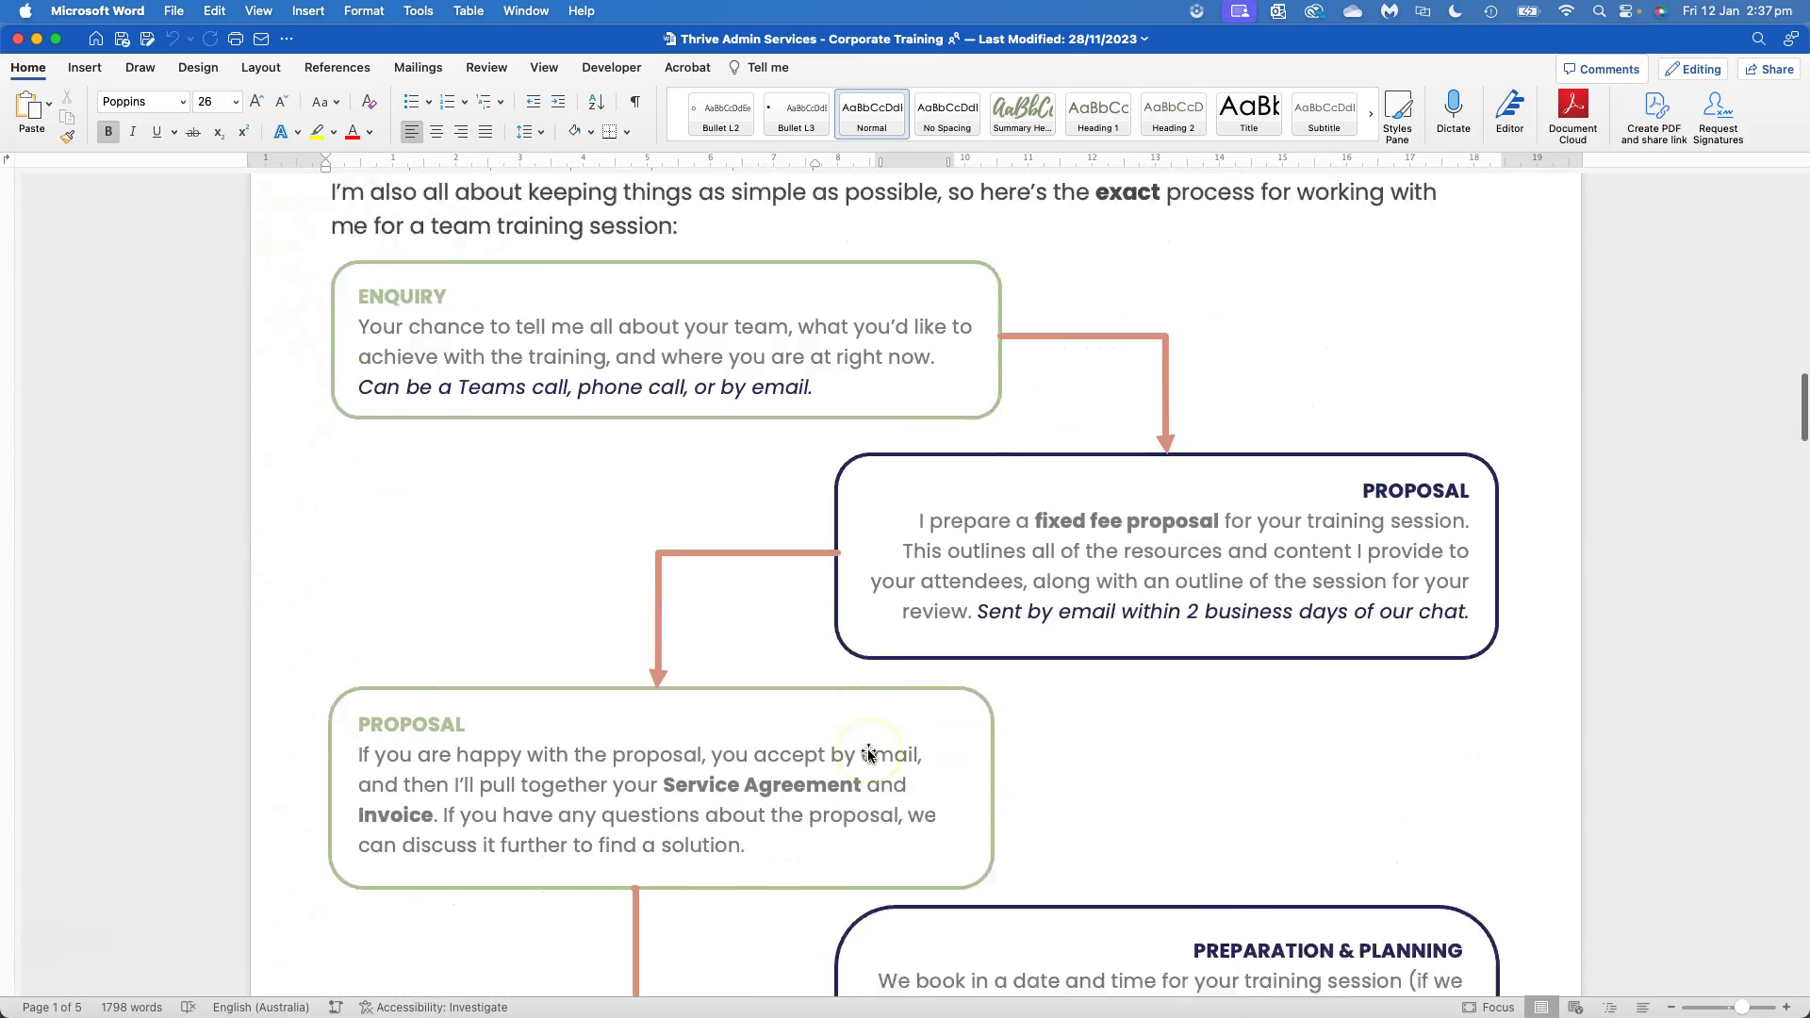
scroll(868, 750, down, 2)
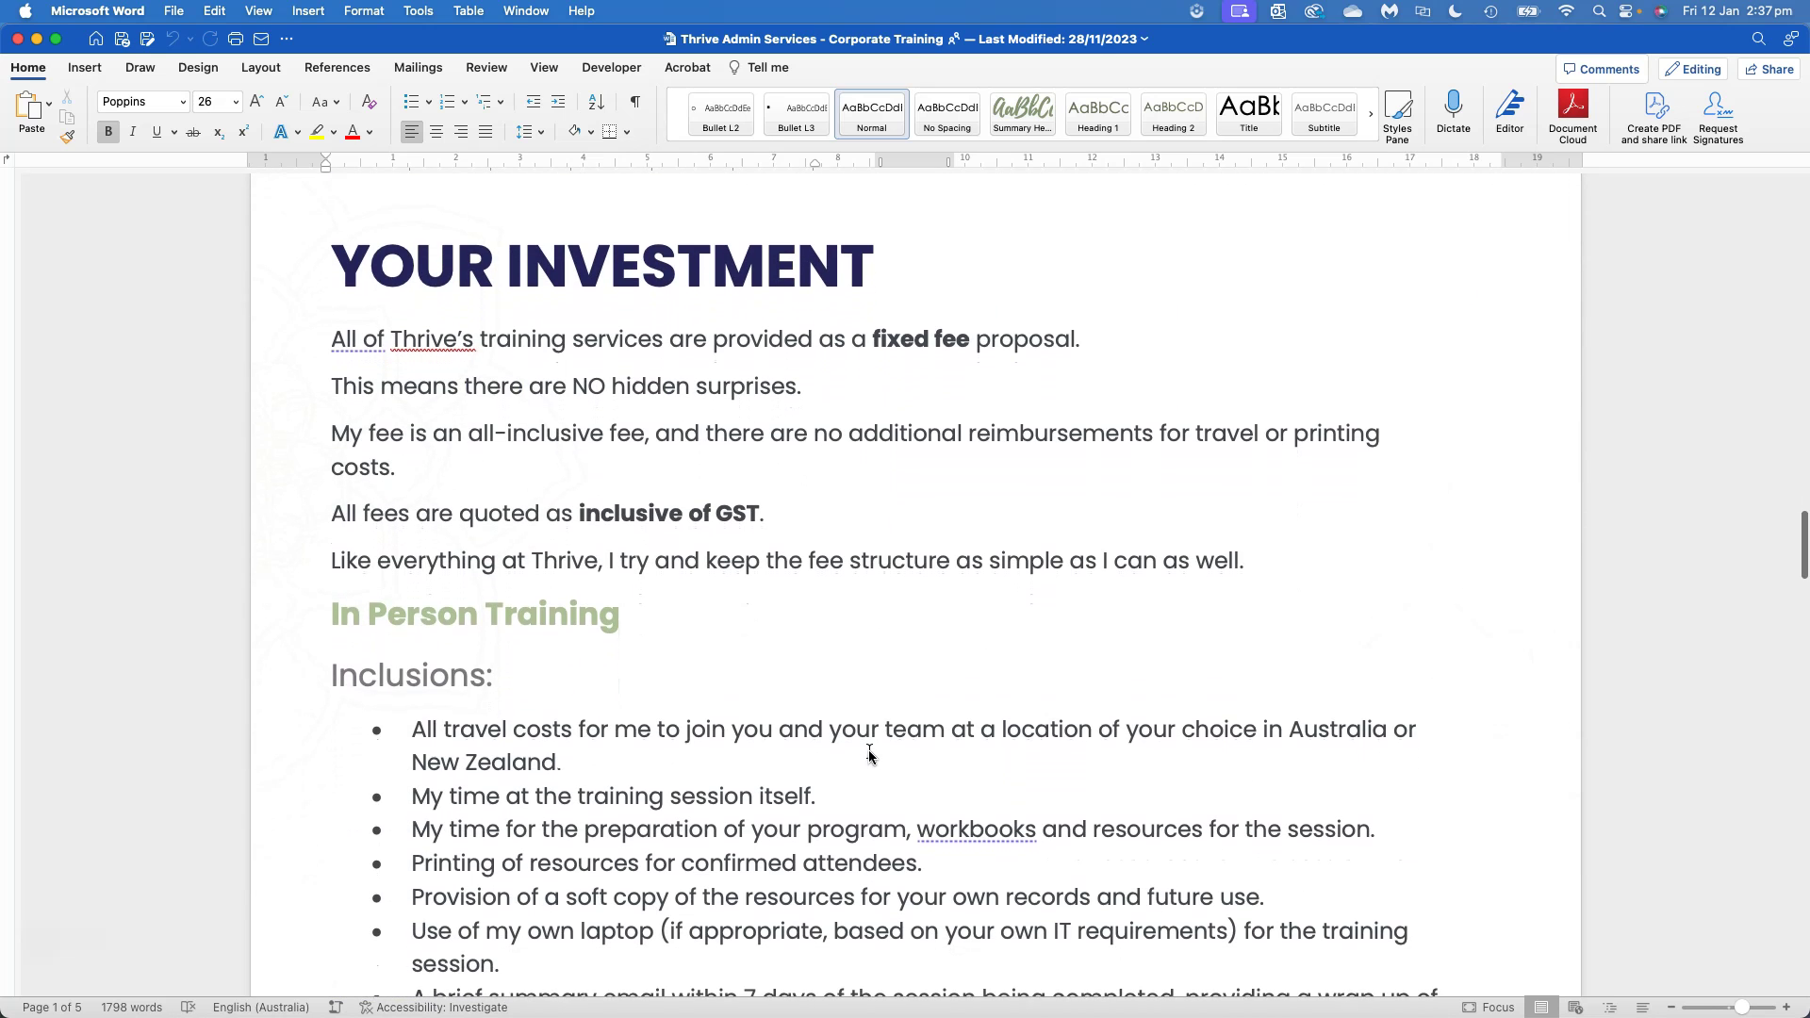
click(860, 743)
scroll(860, 743, down, 4)
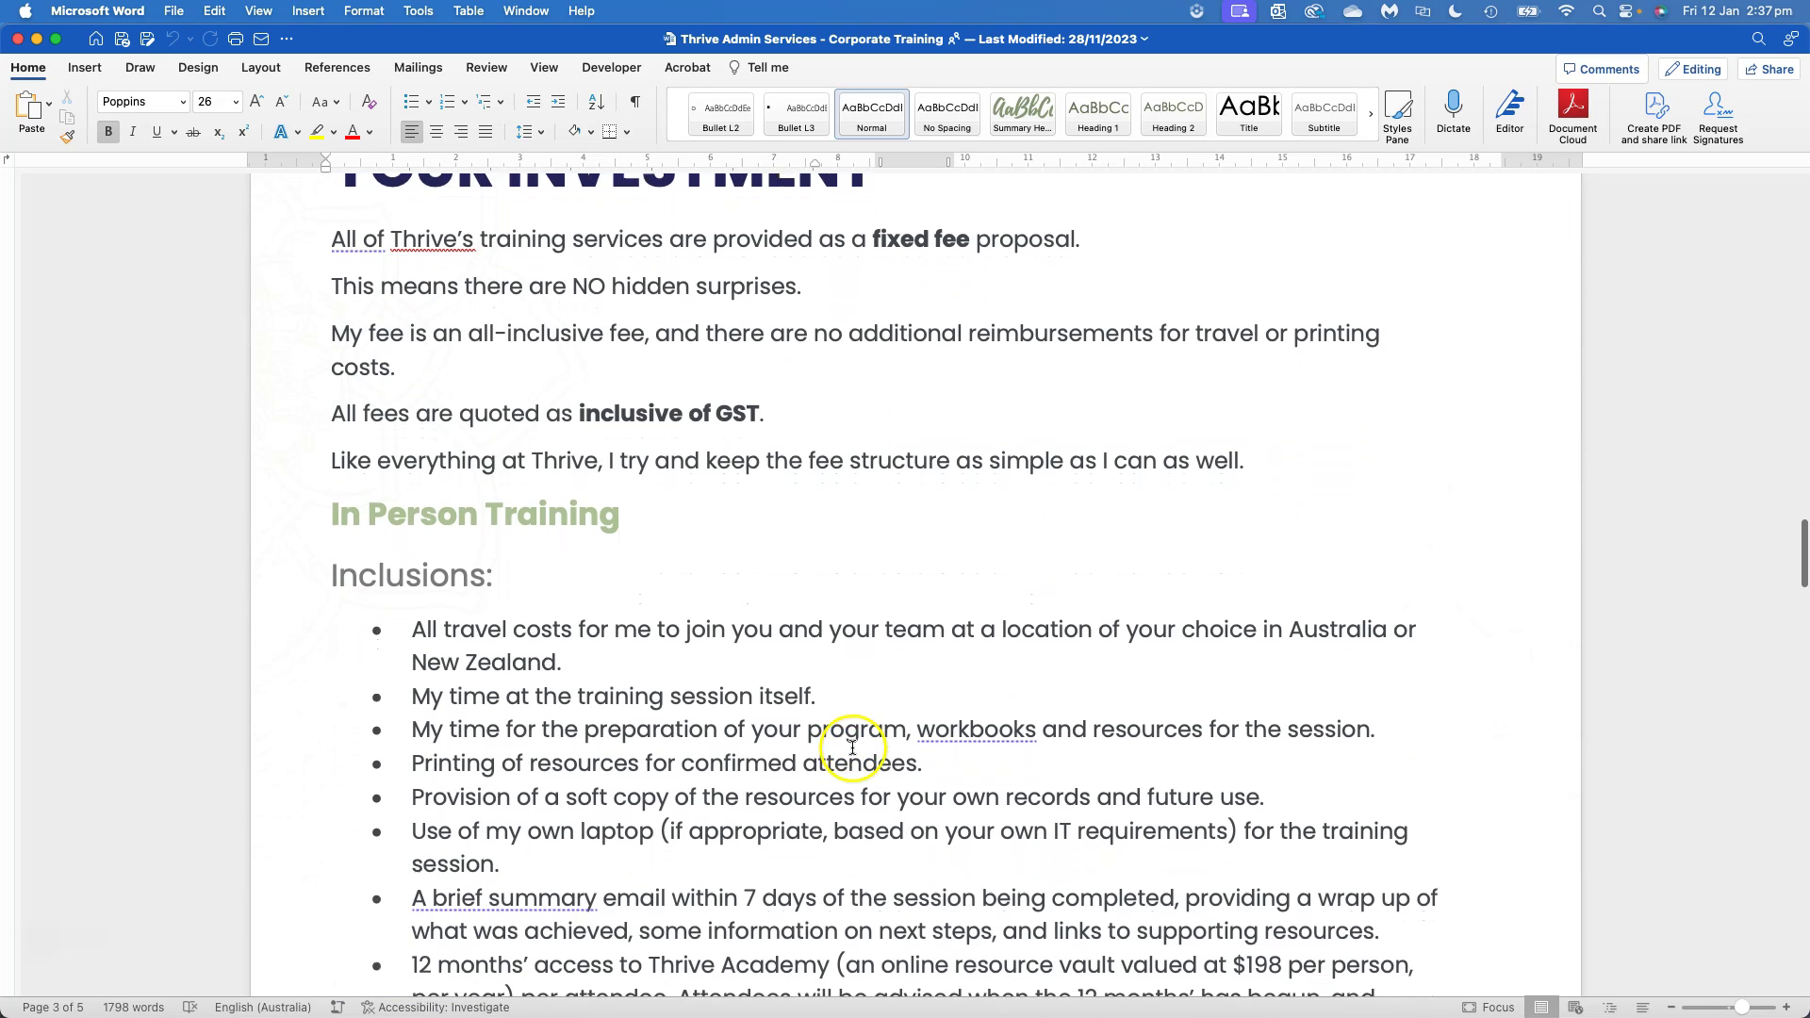
scroll(851, 748, down, 14)
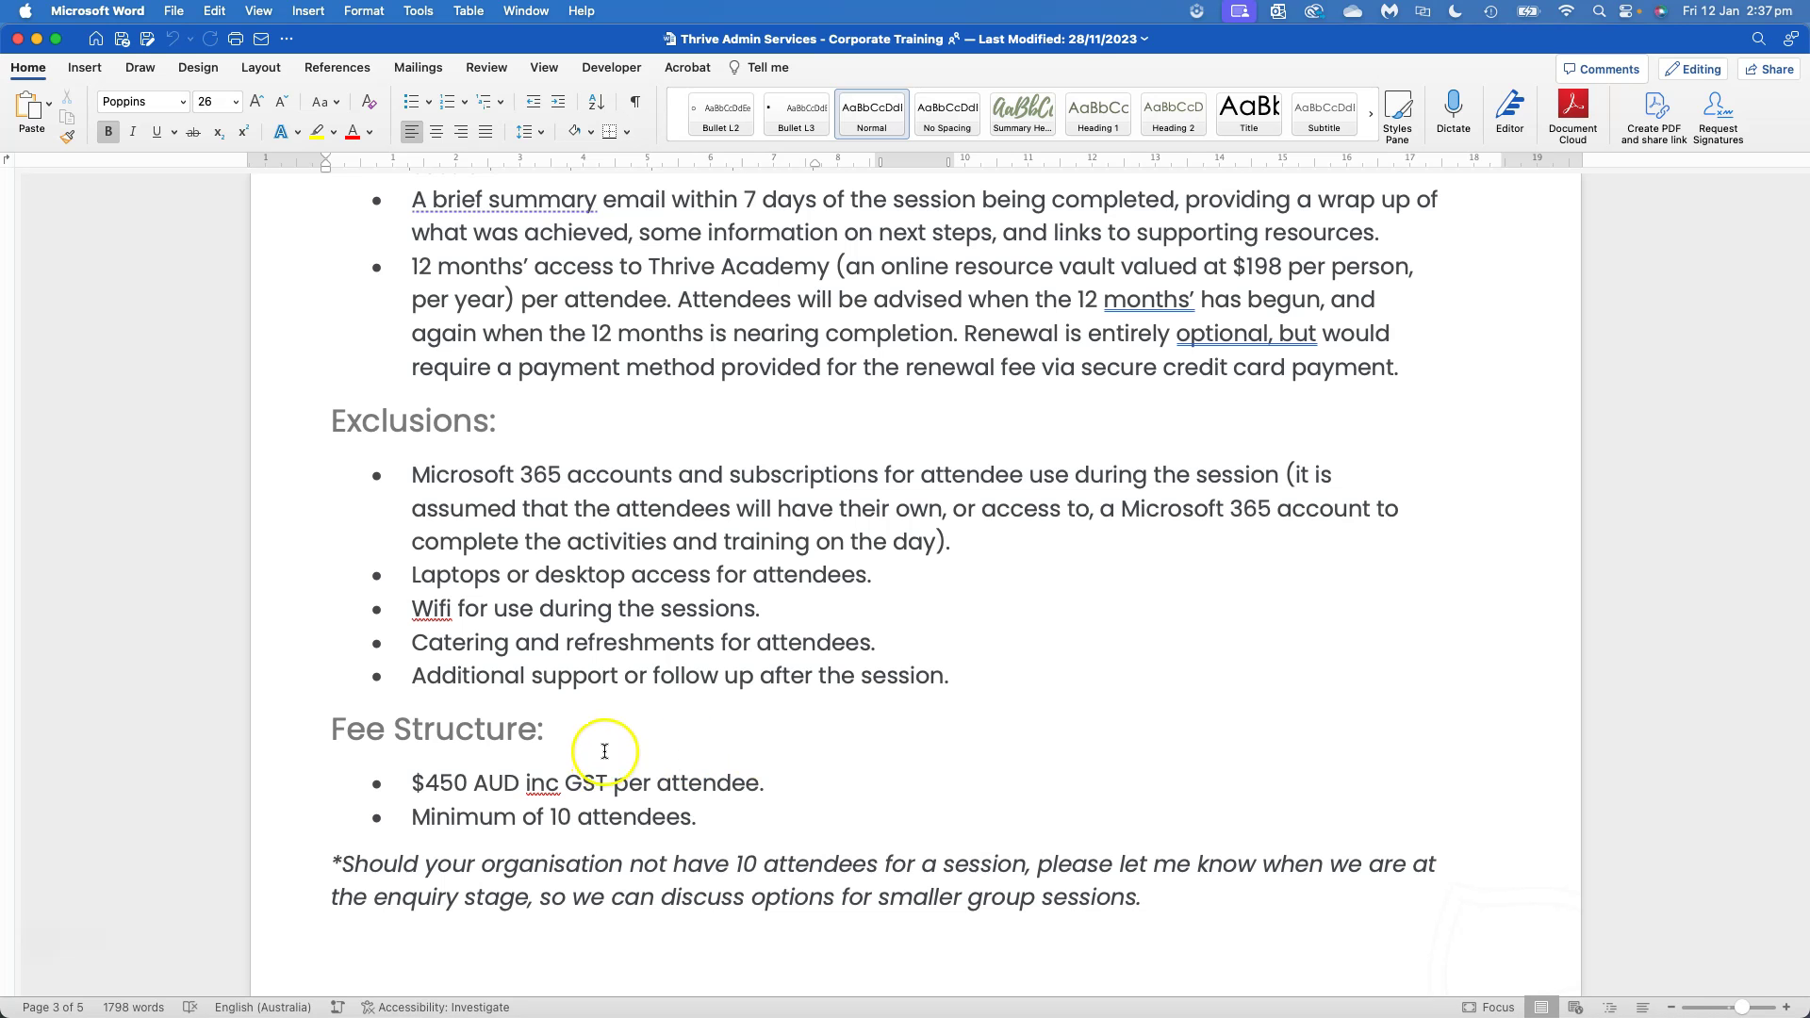
- Return to the top of page 1 showing the Thrive Admin Services banner and title
scroll(603, 741, up, 15)
scroll(607, 738, up, 20)
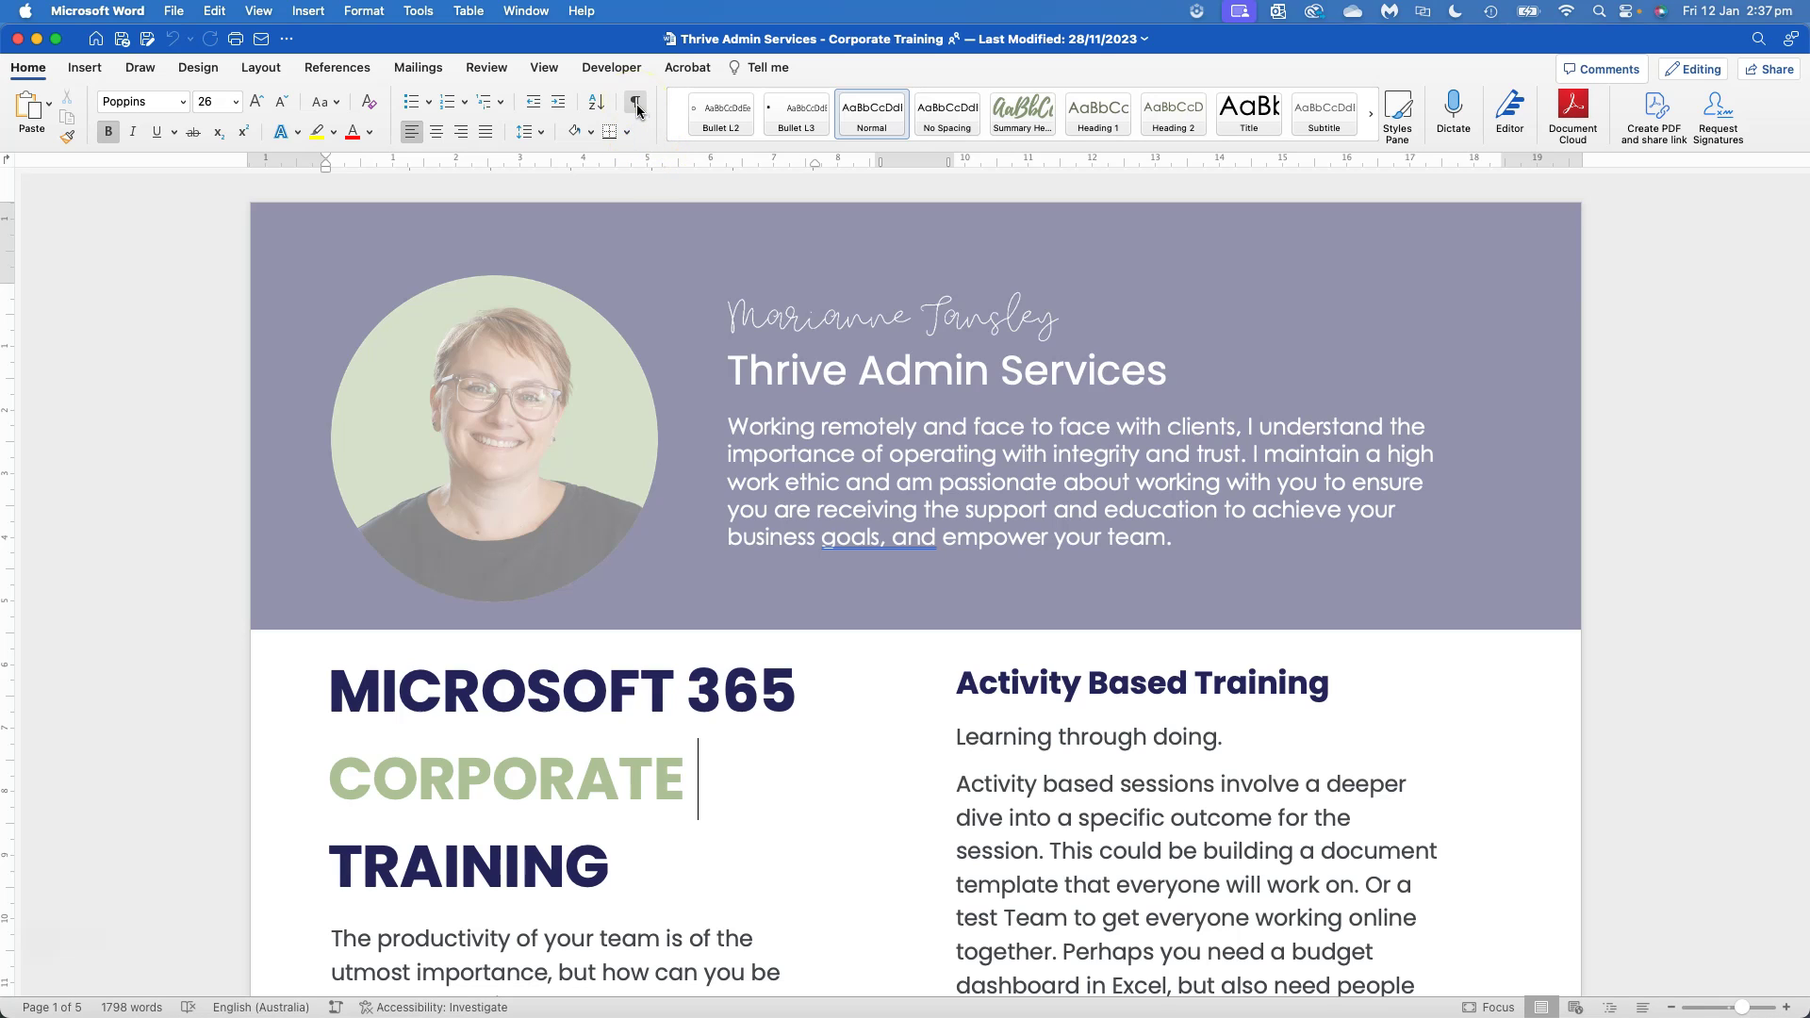
- Turn on Show/Hide ¶ to reveal pilcrows, space dots and the continuous section break
click(637, 112)
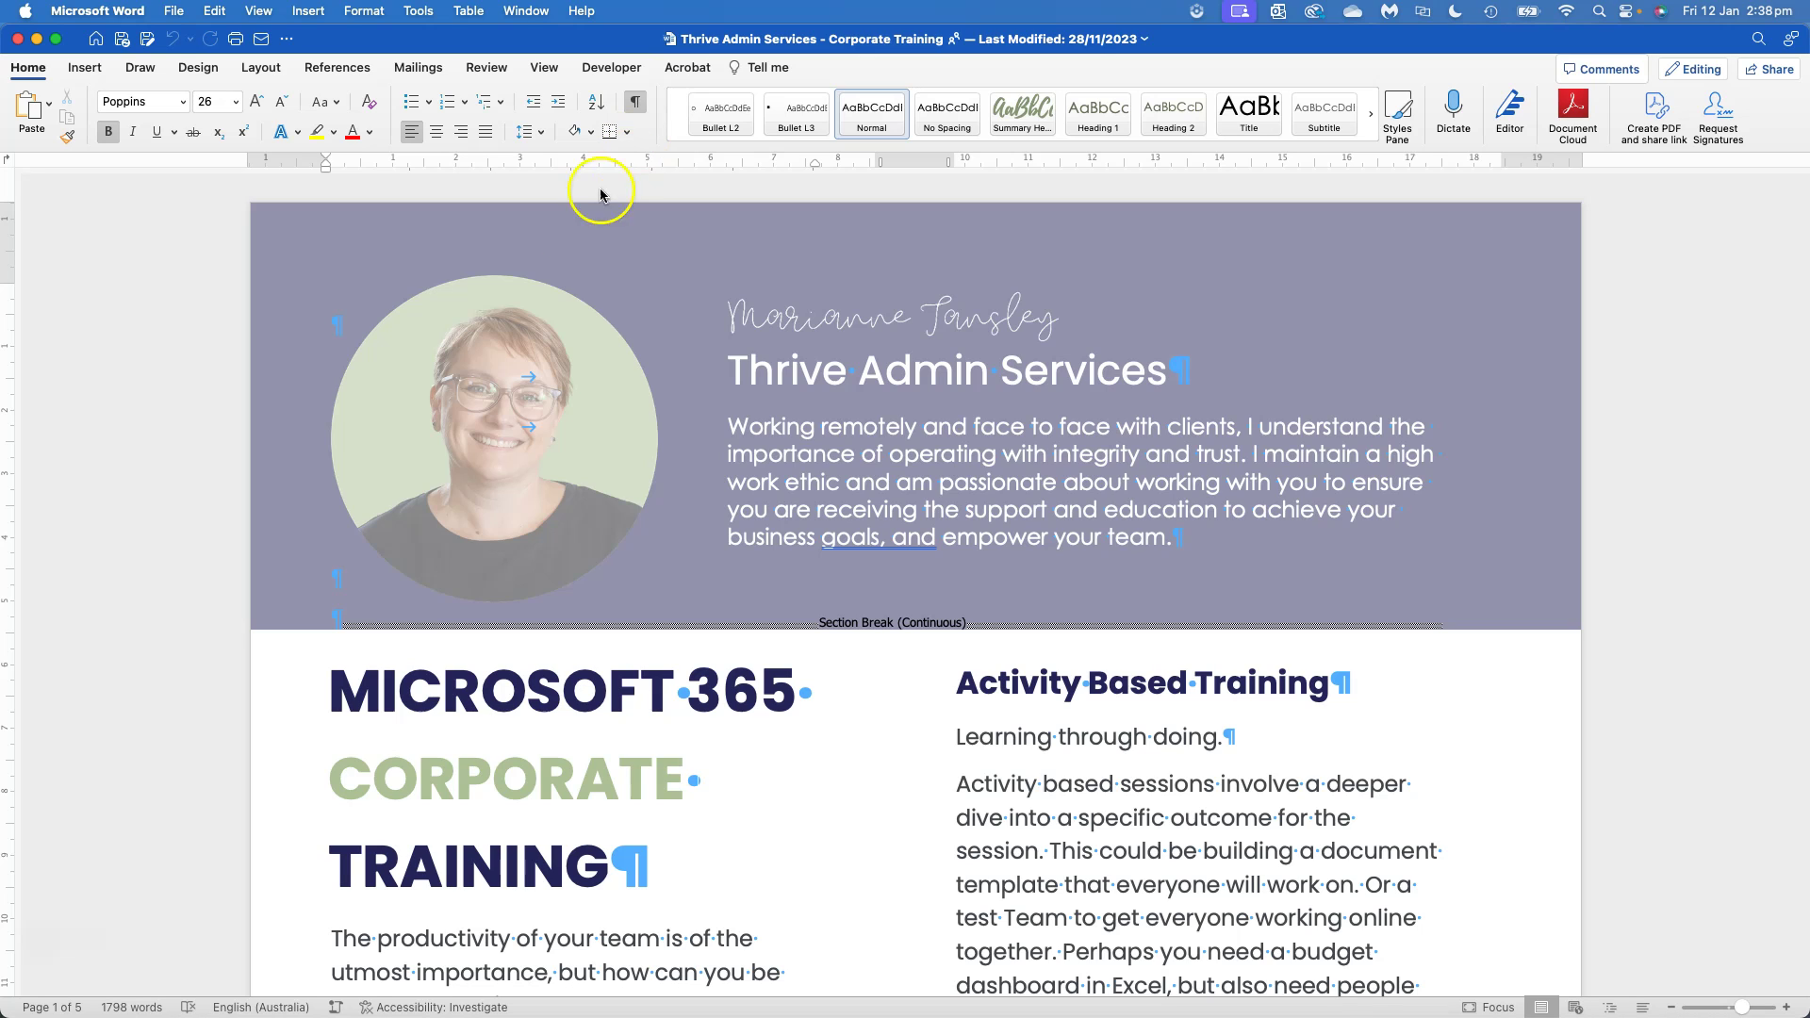
- Browse past page 1's Column Break to the HOW IT WORKS process boxes and their empty paragraphs
scroll(716, 471, down, 3)
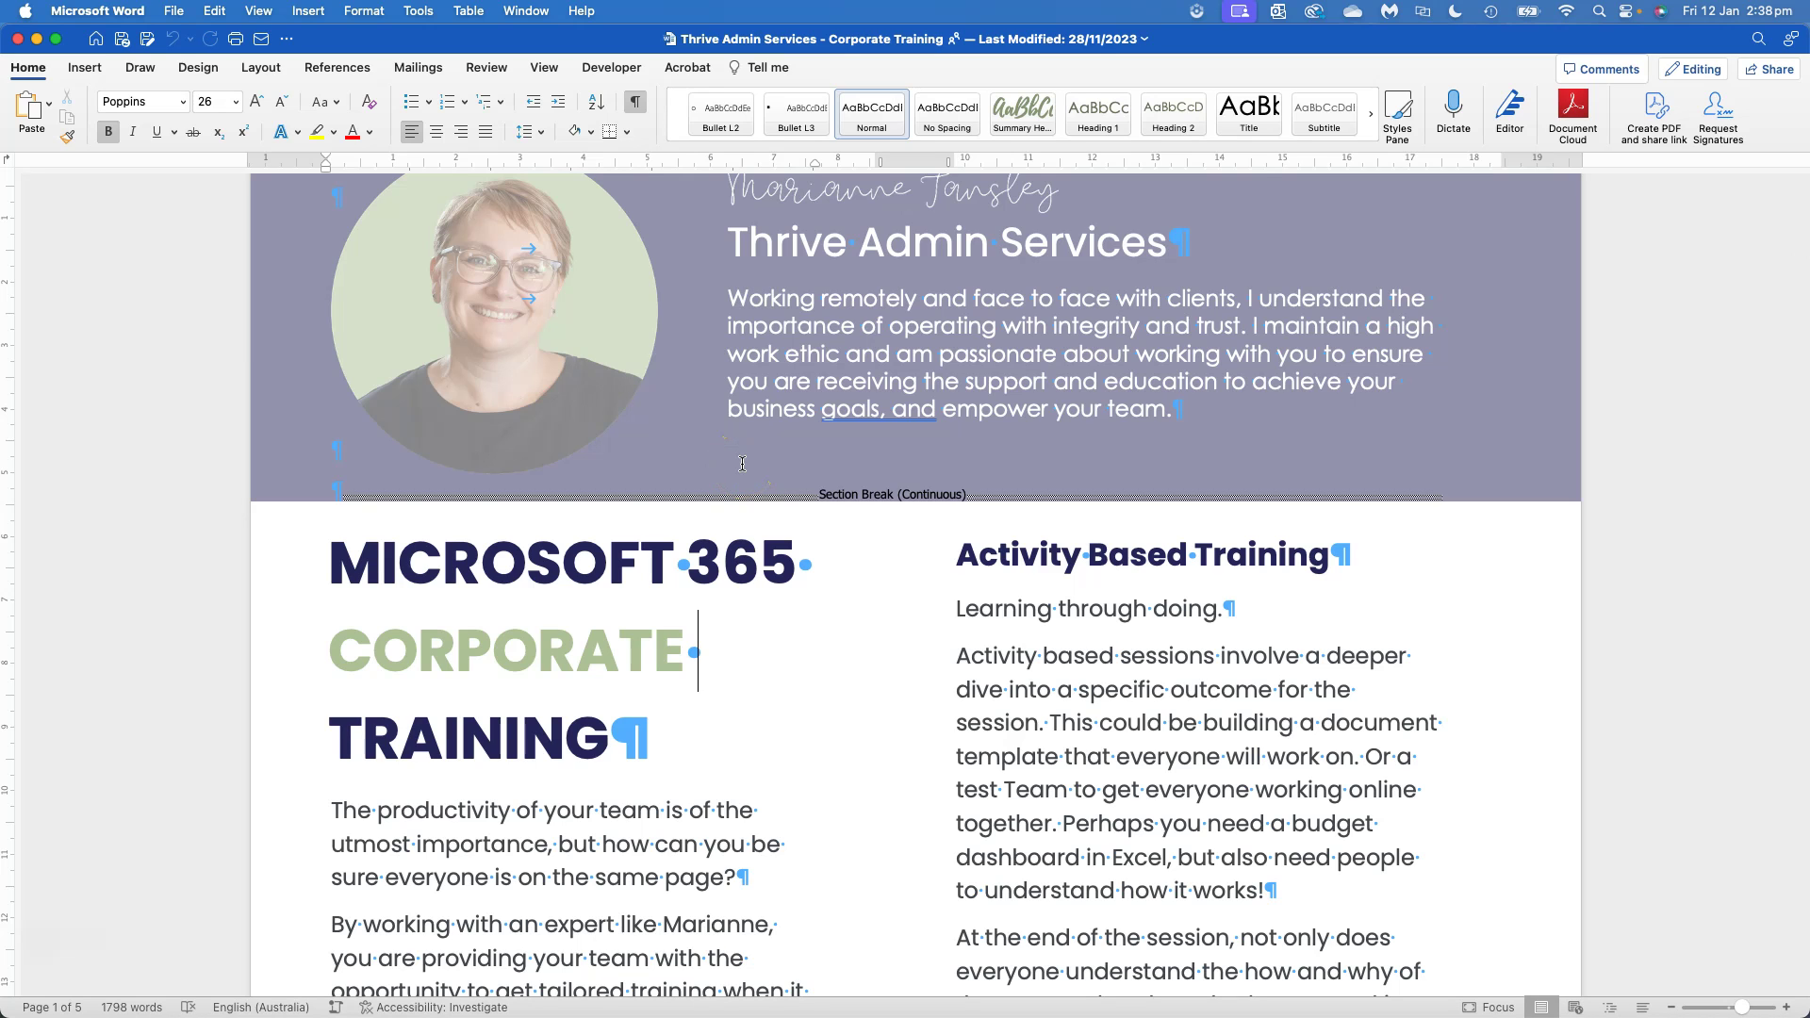
scroll(742, 463, down, 5)
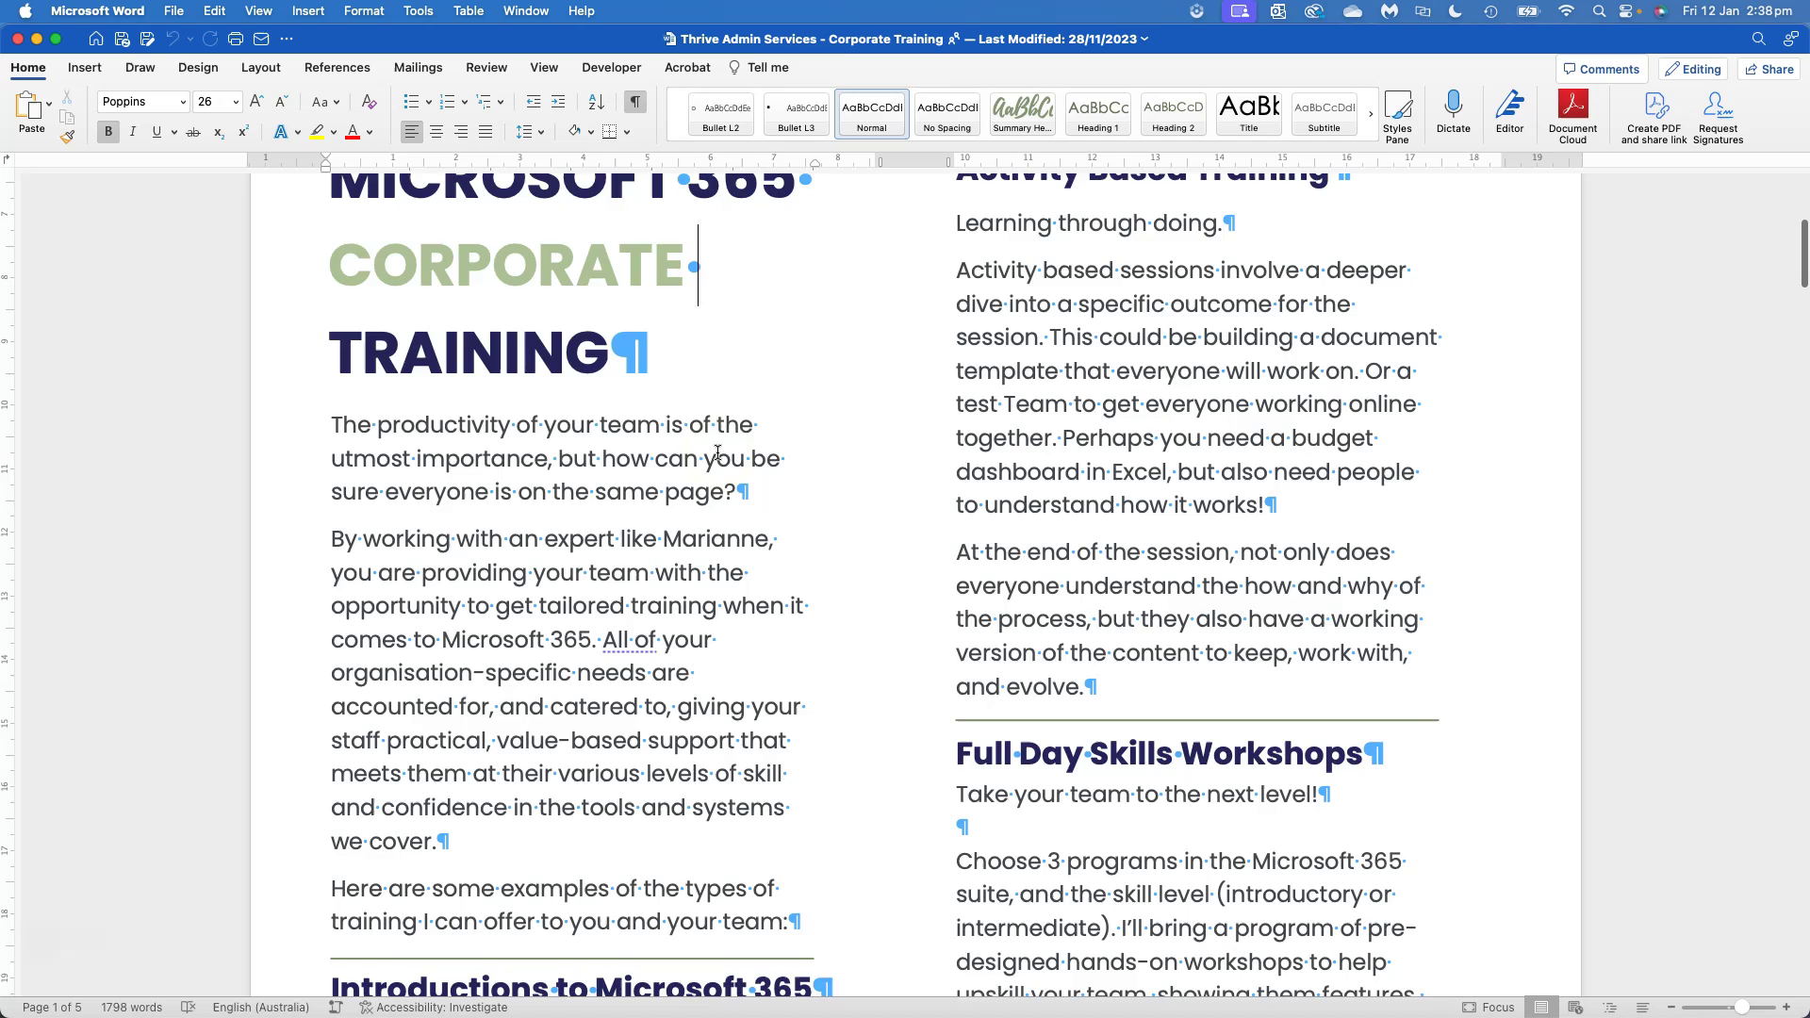
scroll(717, 453, up, 1)
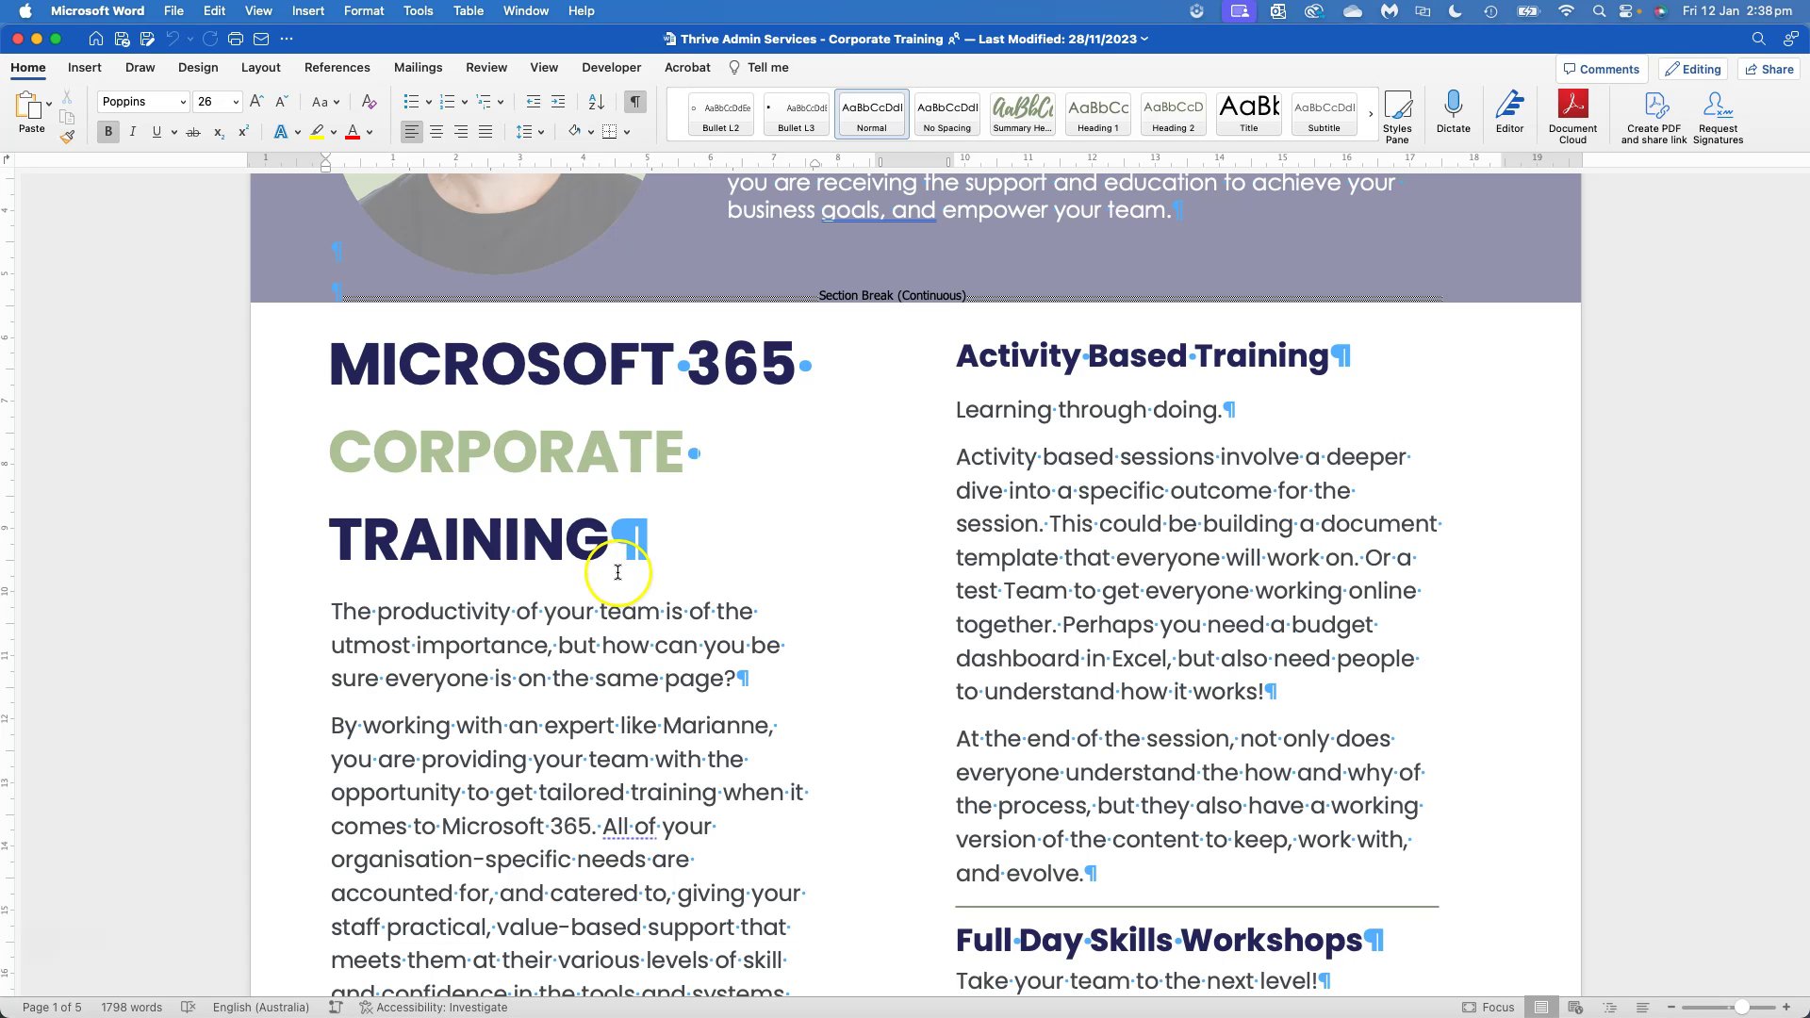
scroll(614, 571, up, 1)
scroll(614, 572, up, 5)
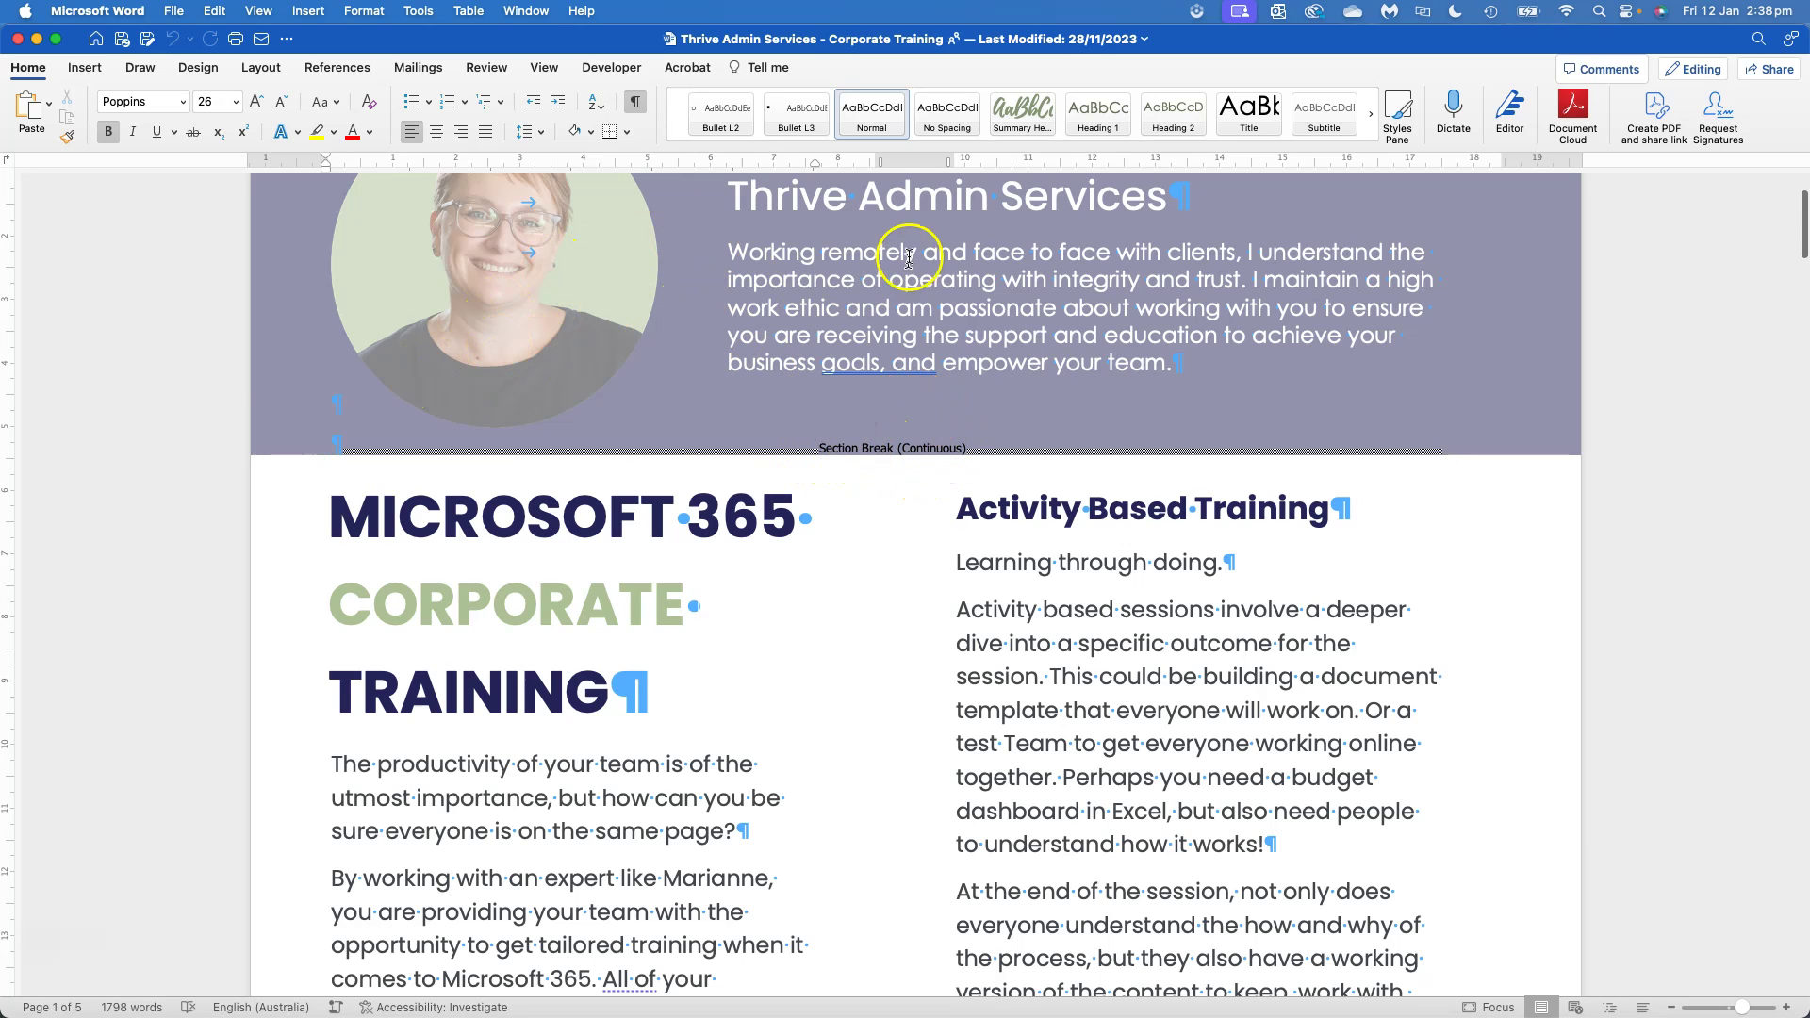
scroll(861, 767, down, 5)
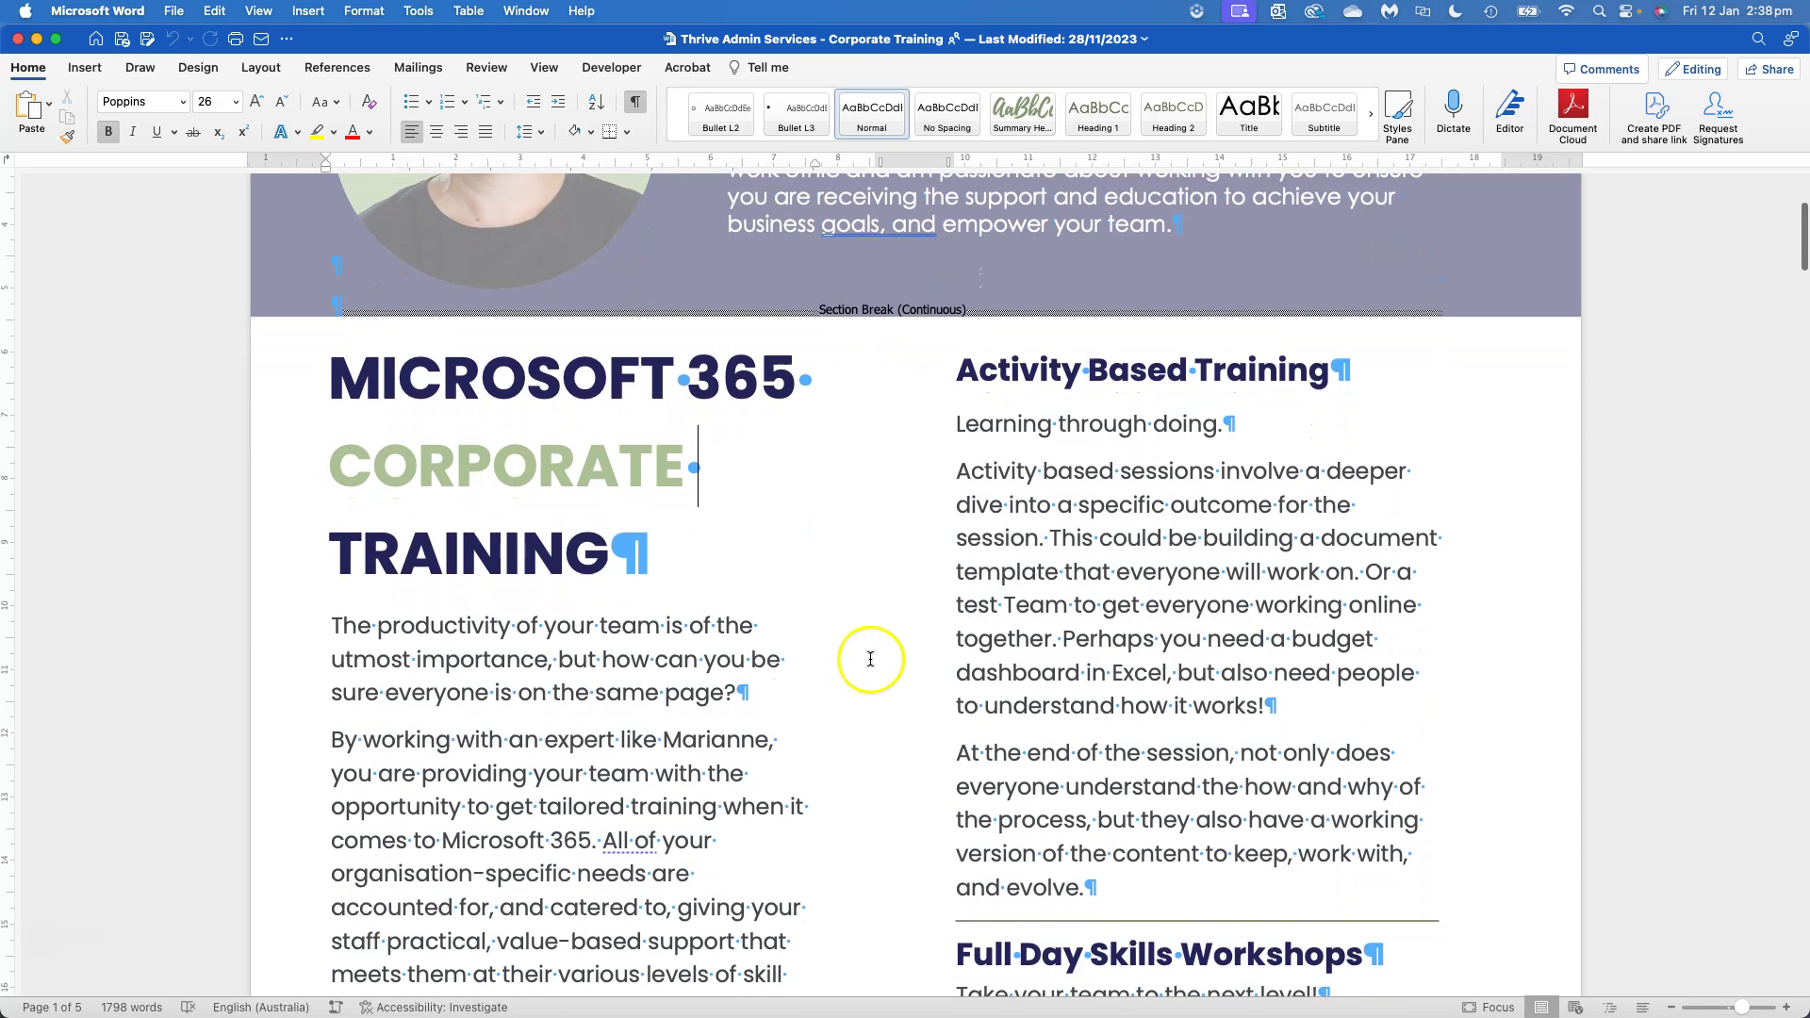
scroll(870, 656, down, 10)
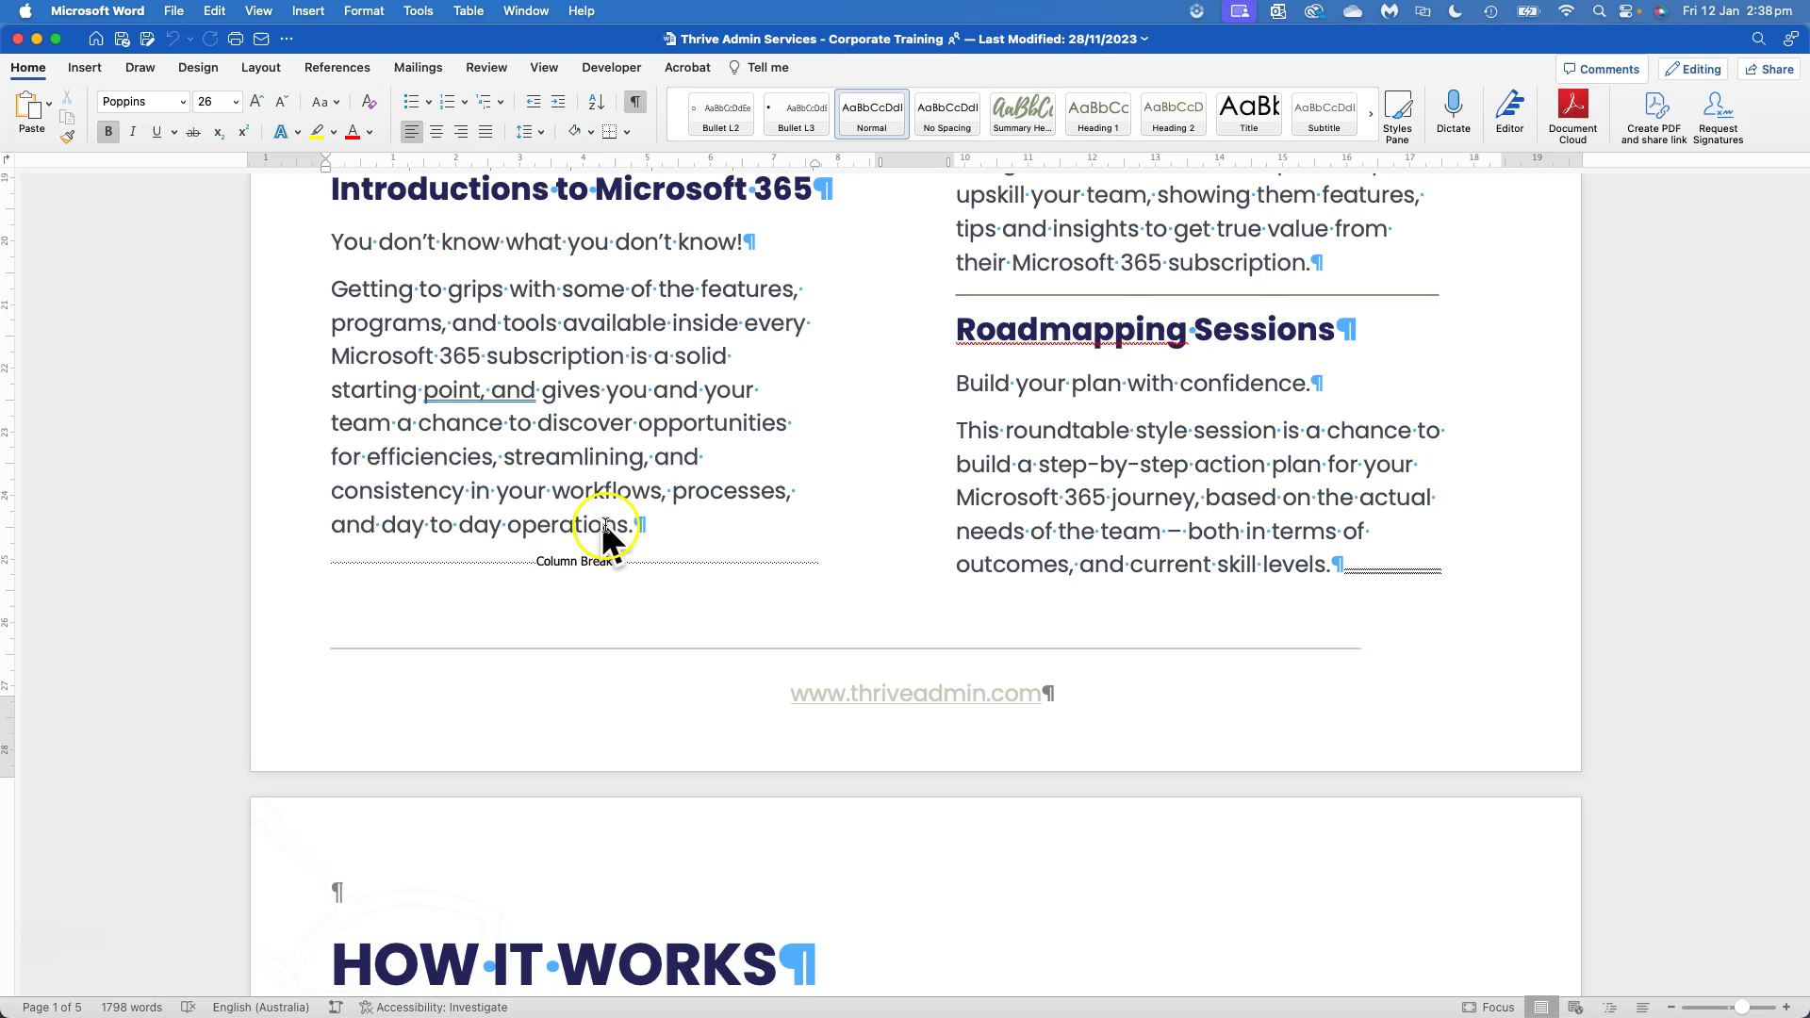
scroll(613, 557, down, 13)
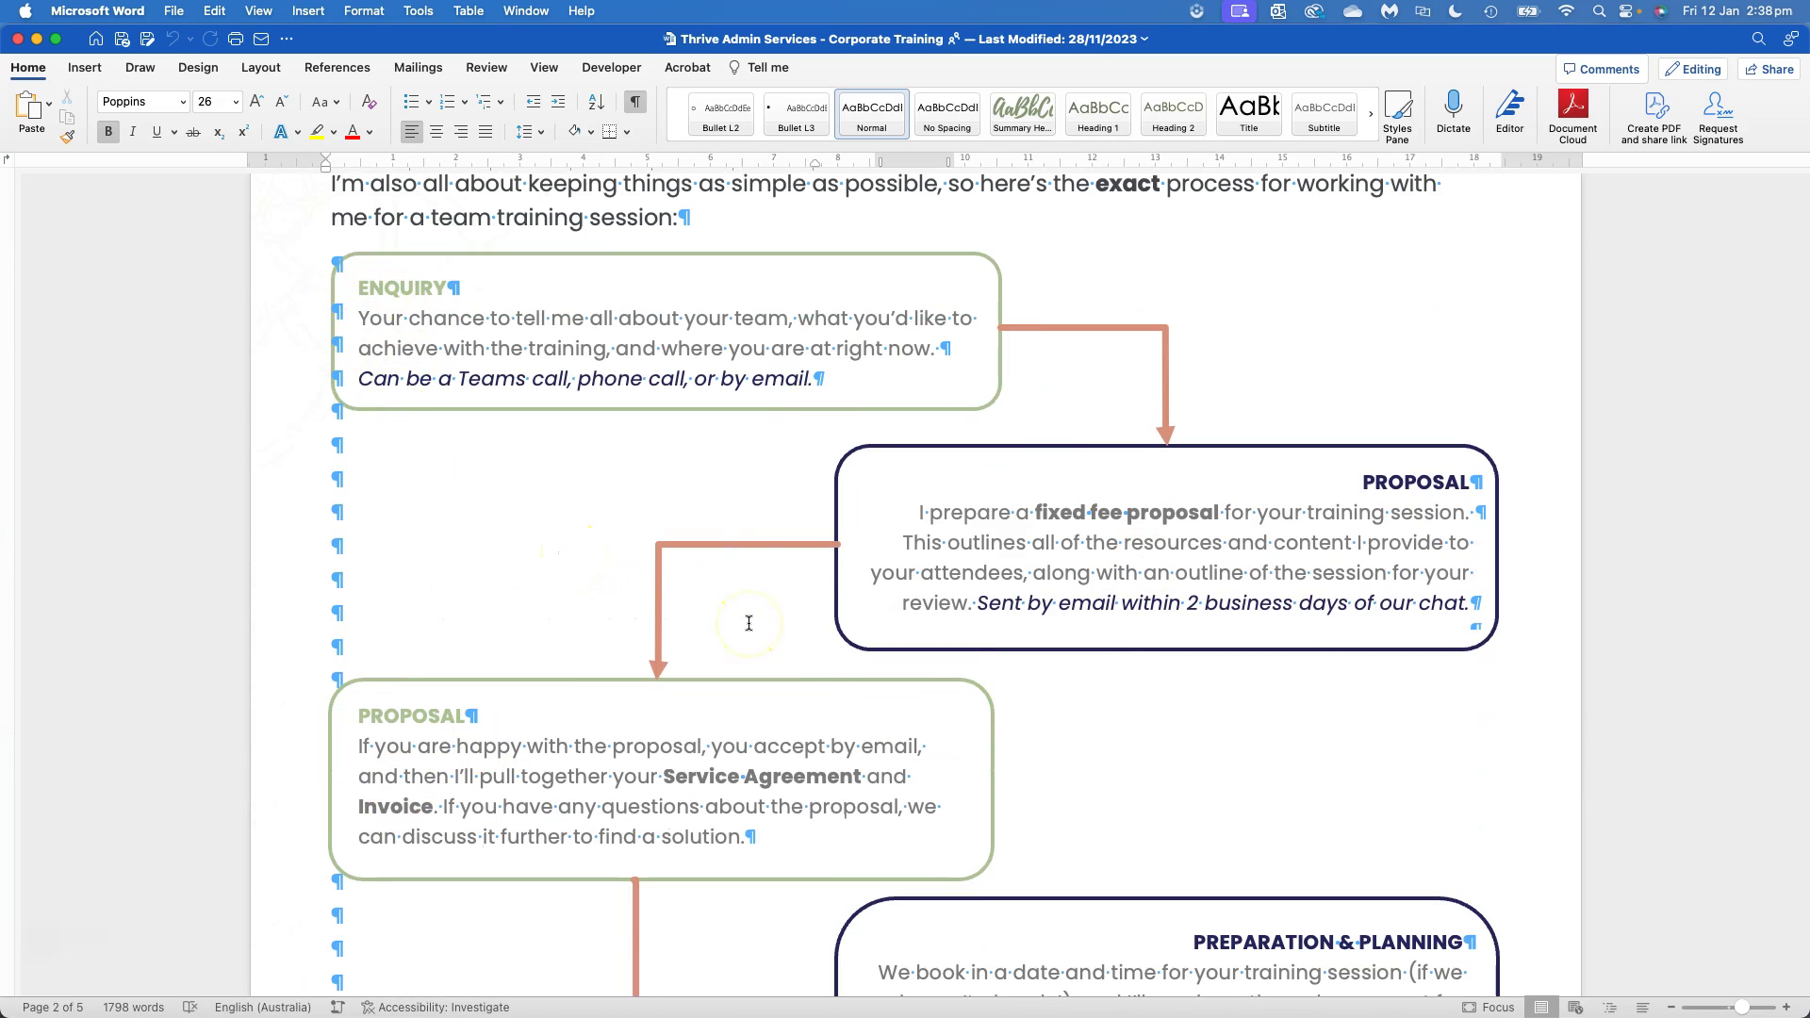
scroll(749, 623, up, 6)
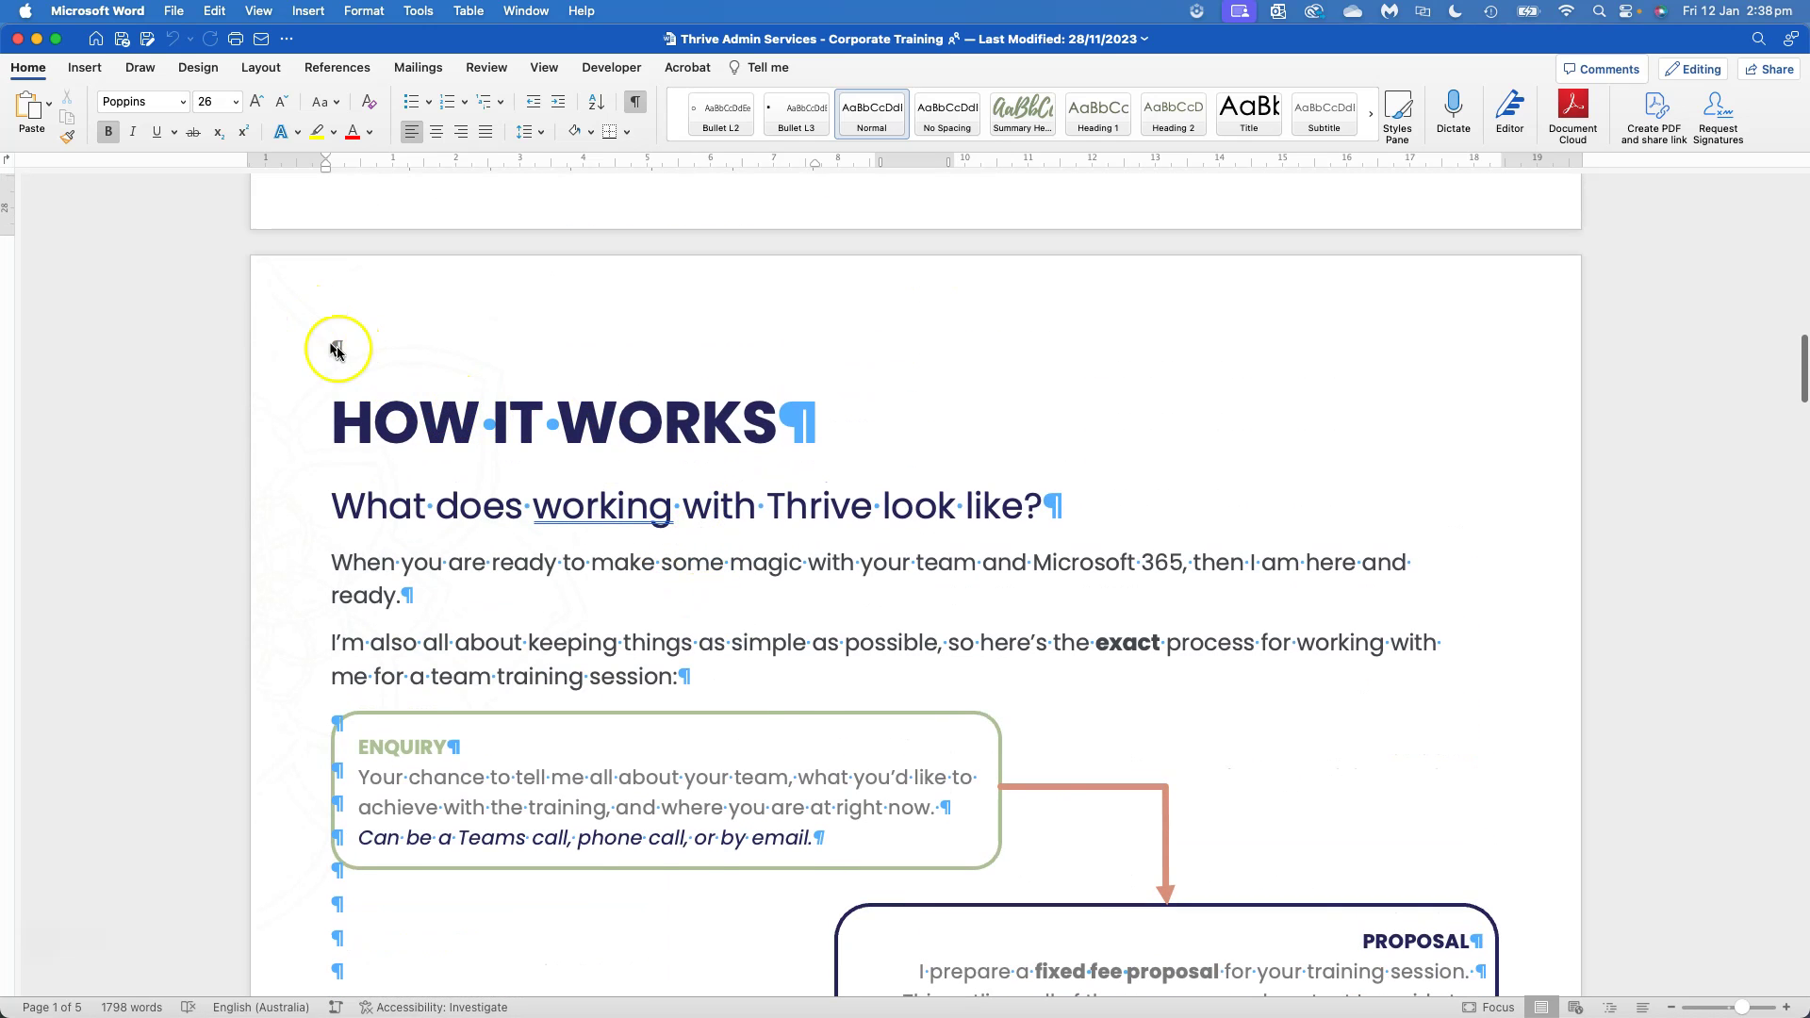
- Open and close the page header, then move to page 4's Fee Structure showing Minimum 5 attendees and its Page Break
double_click(377, 307)
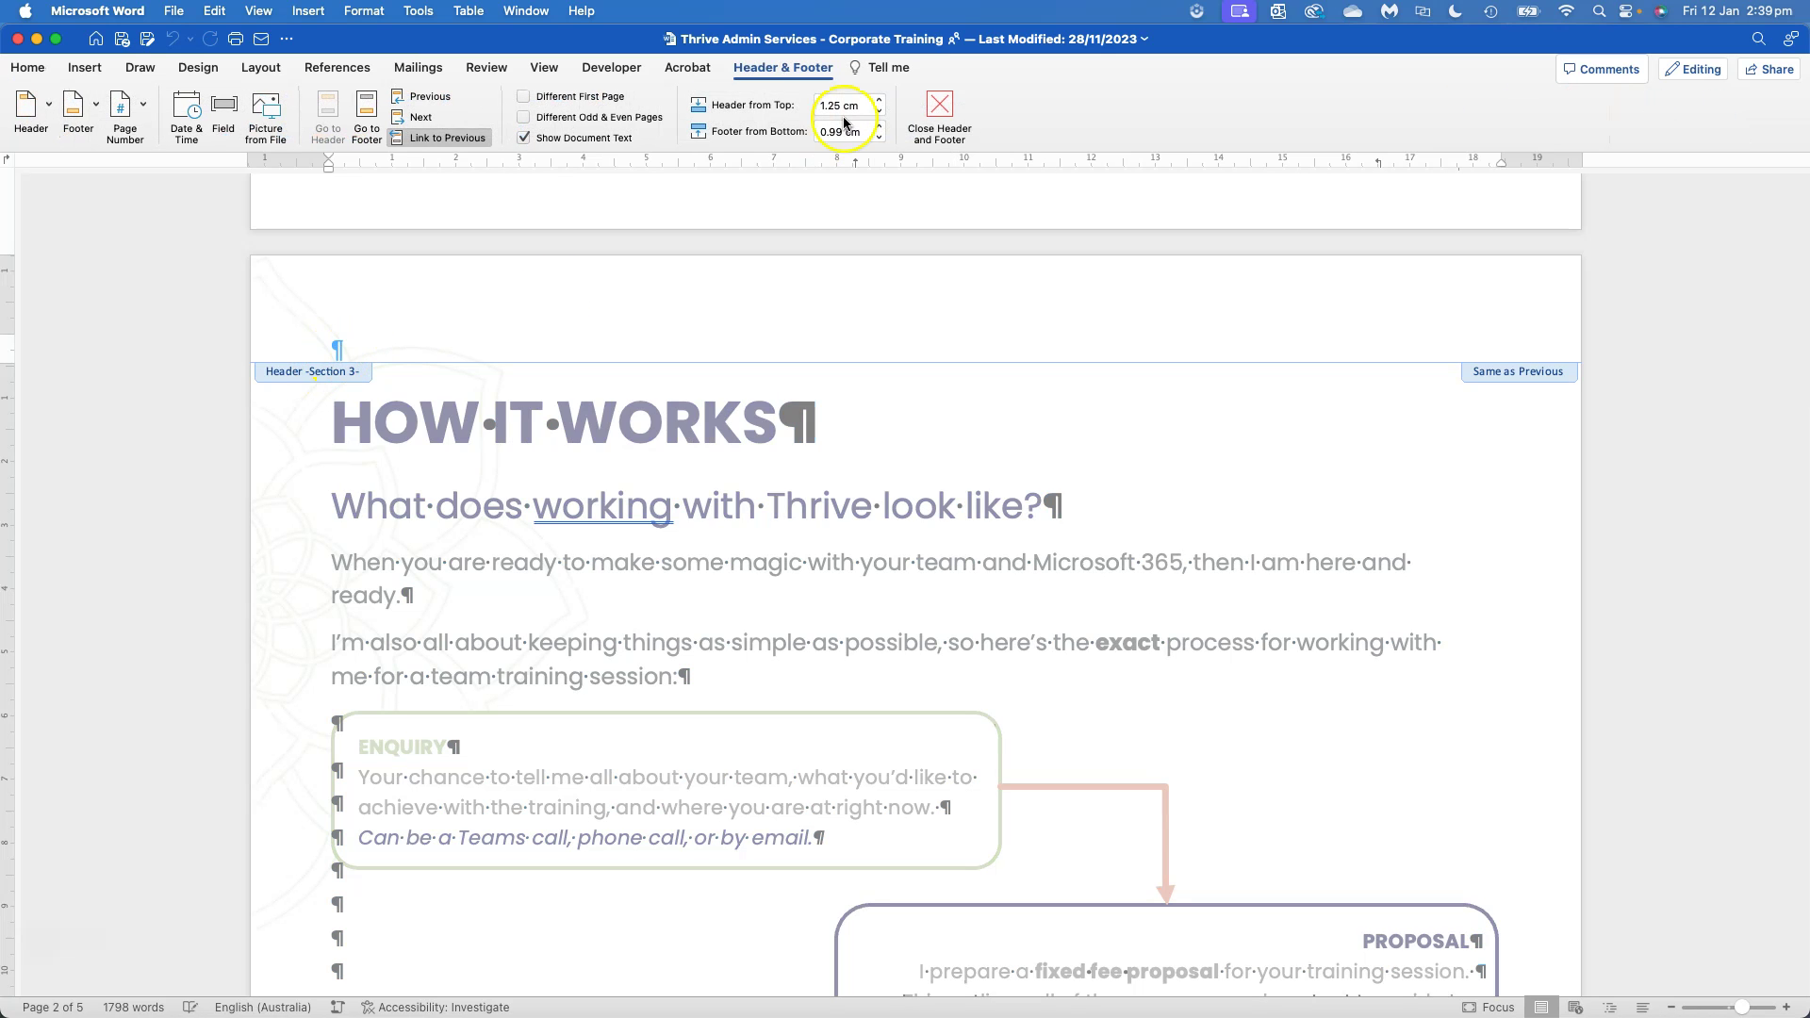
click(938, 118)
scroll(764, 681, down, 5)
scroll(763, 683, down, 15)
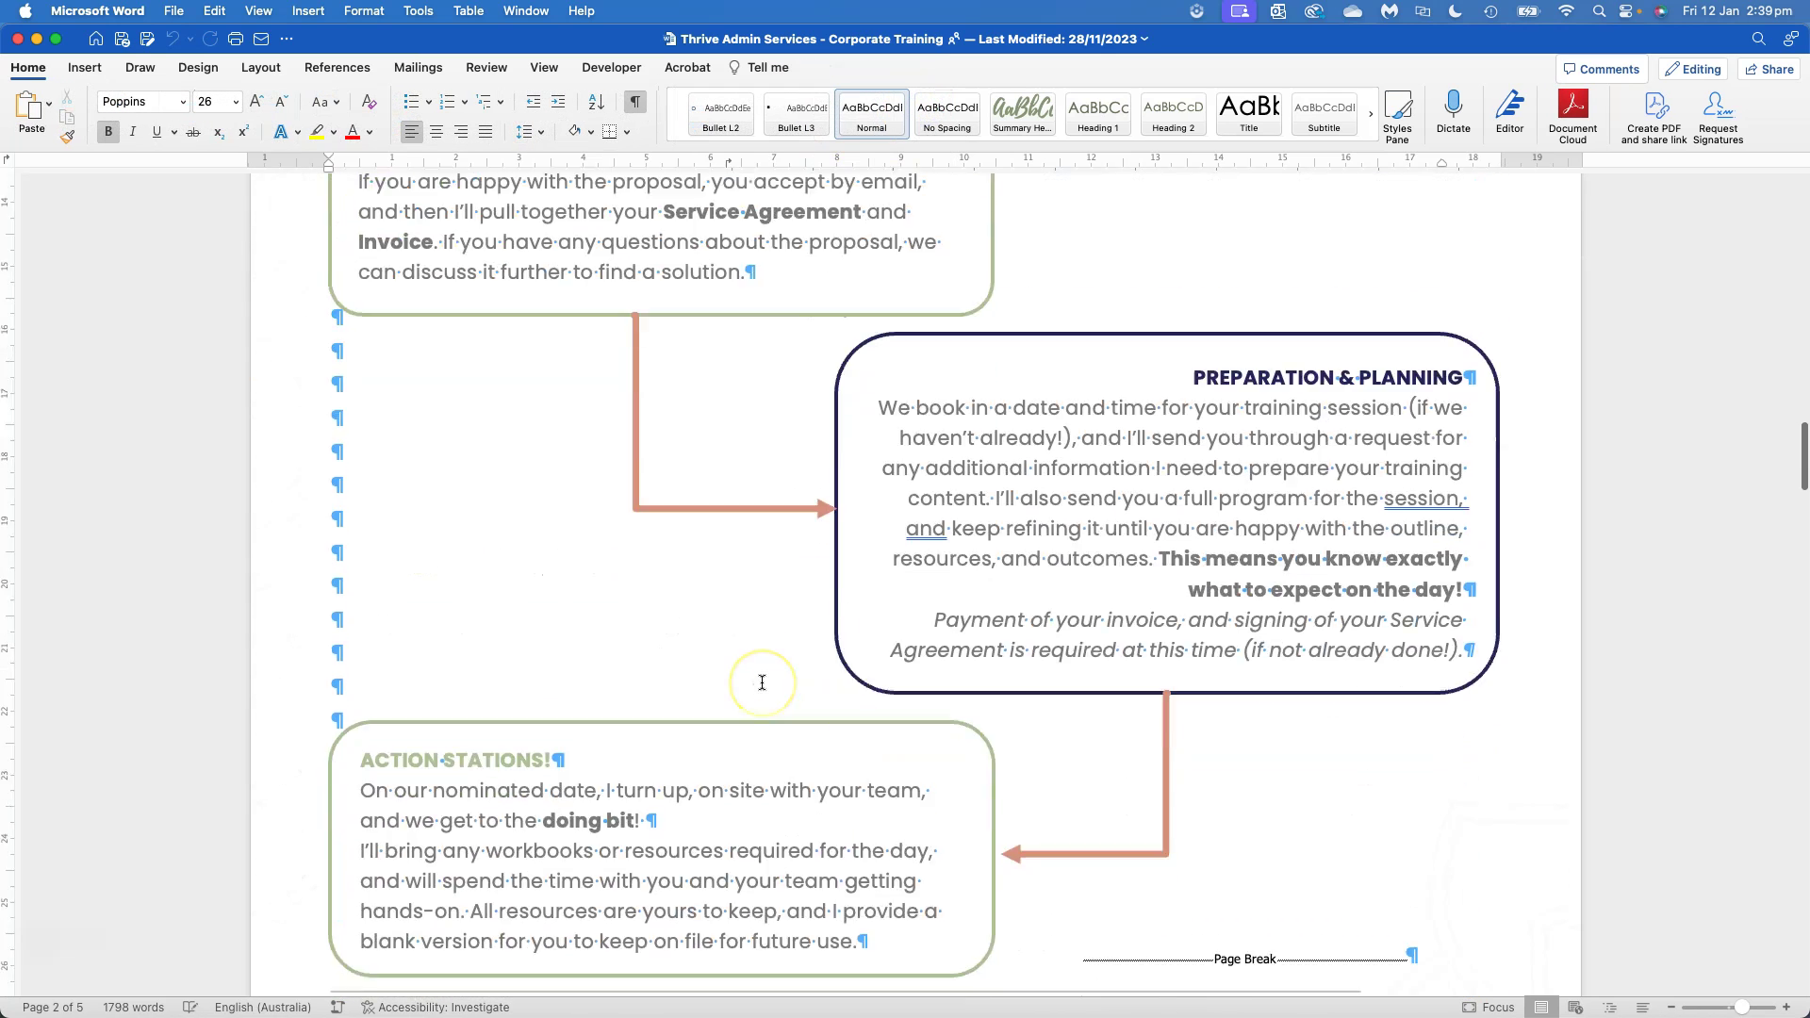
scroll(763, 681, down, 10)
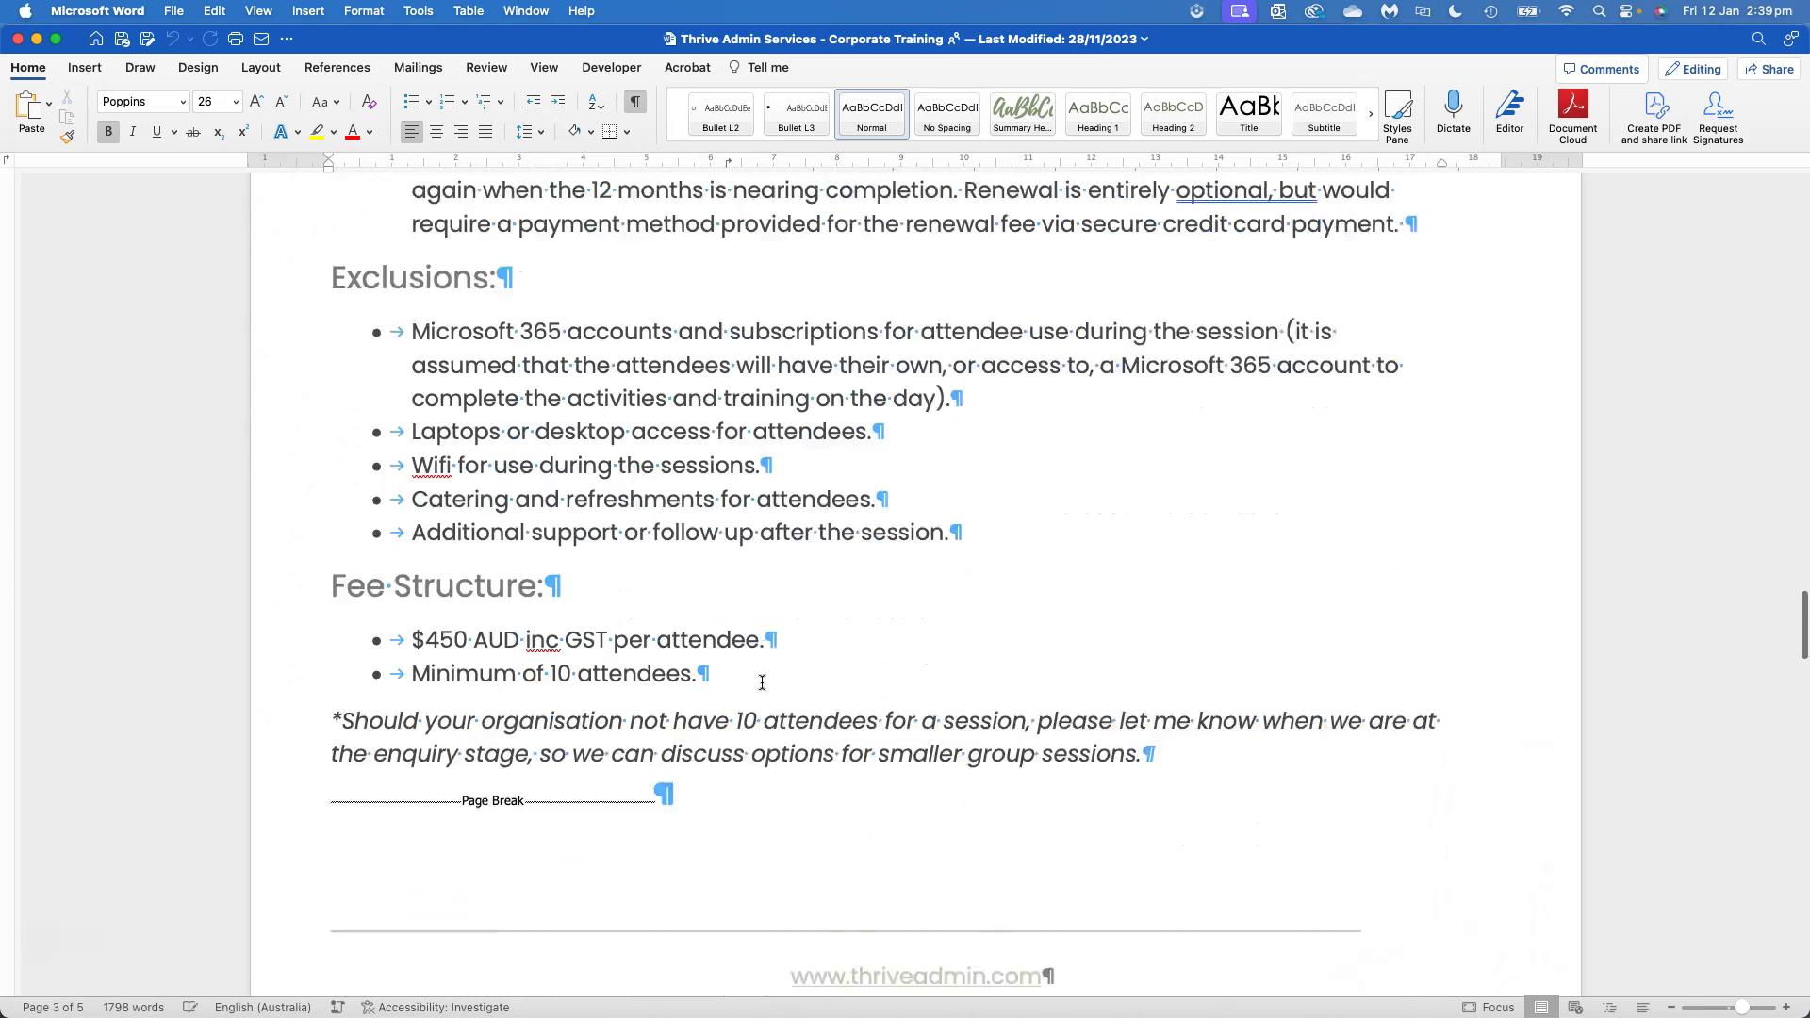
scroll(584, 655, down, 1)
scroll(602, 662, down, 15)
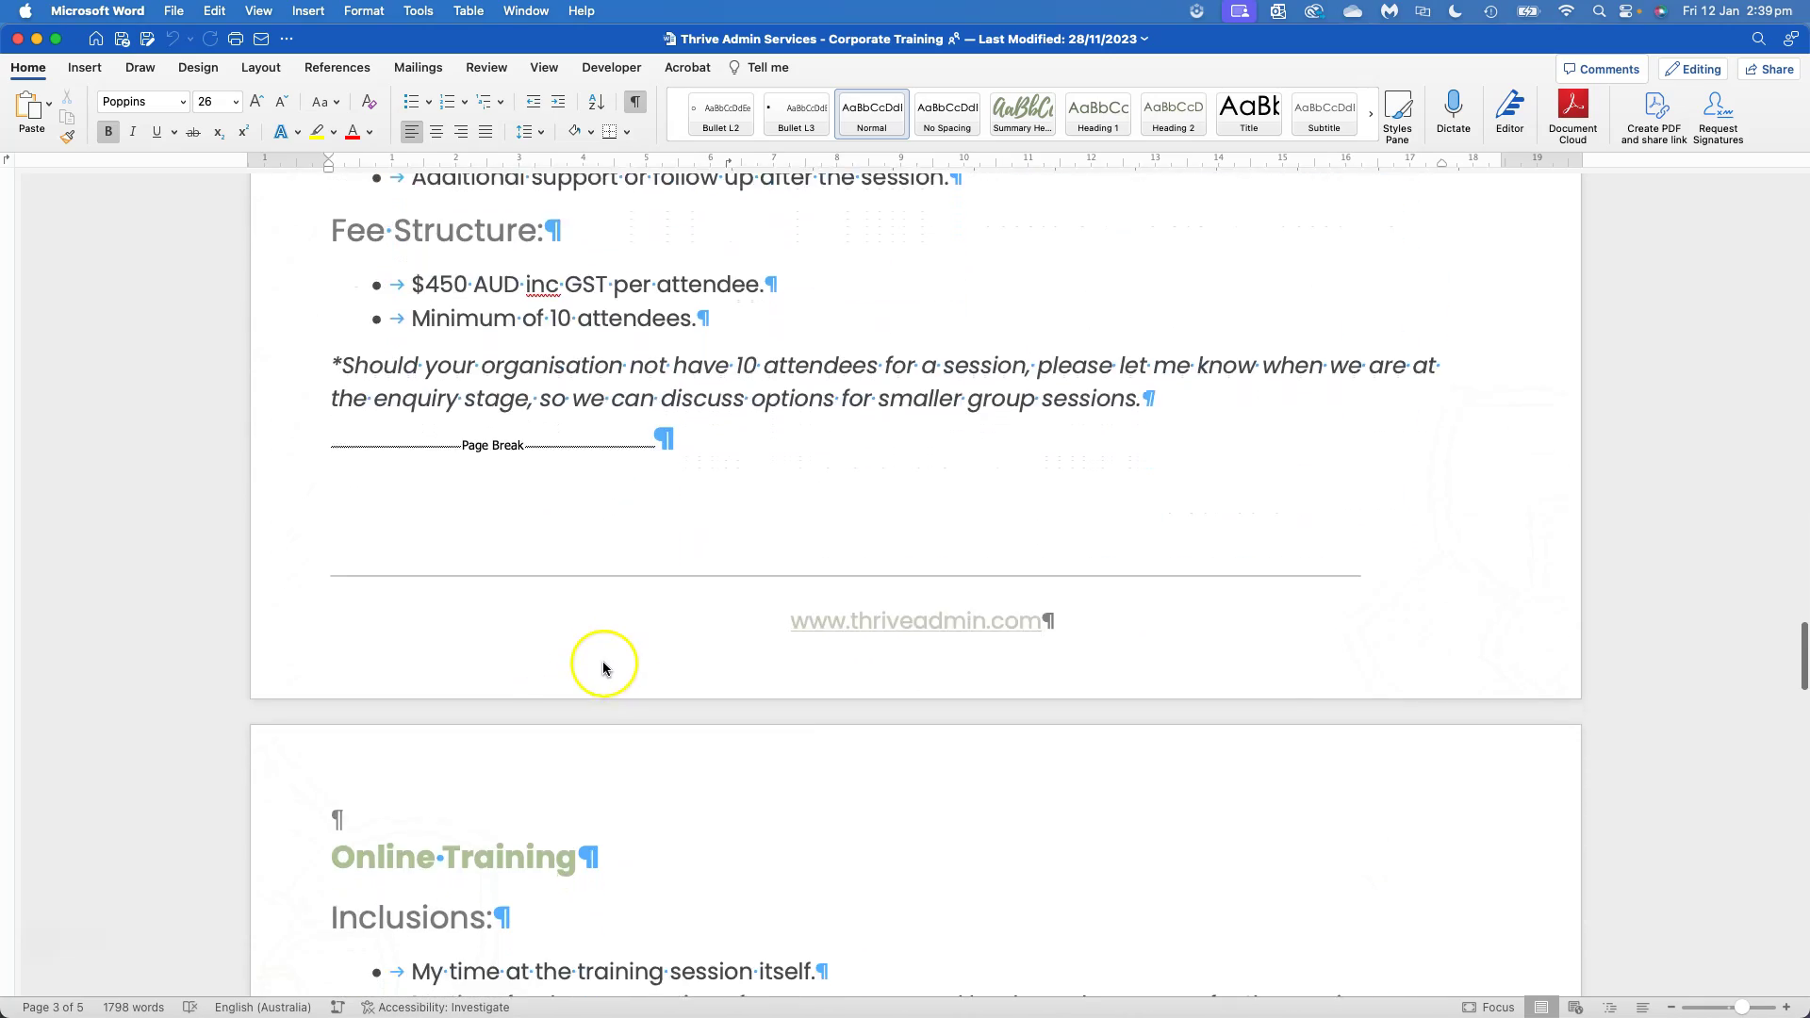
scroll(601, 665, down, 8)
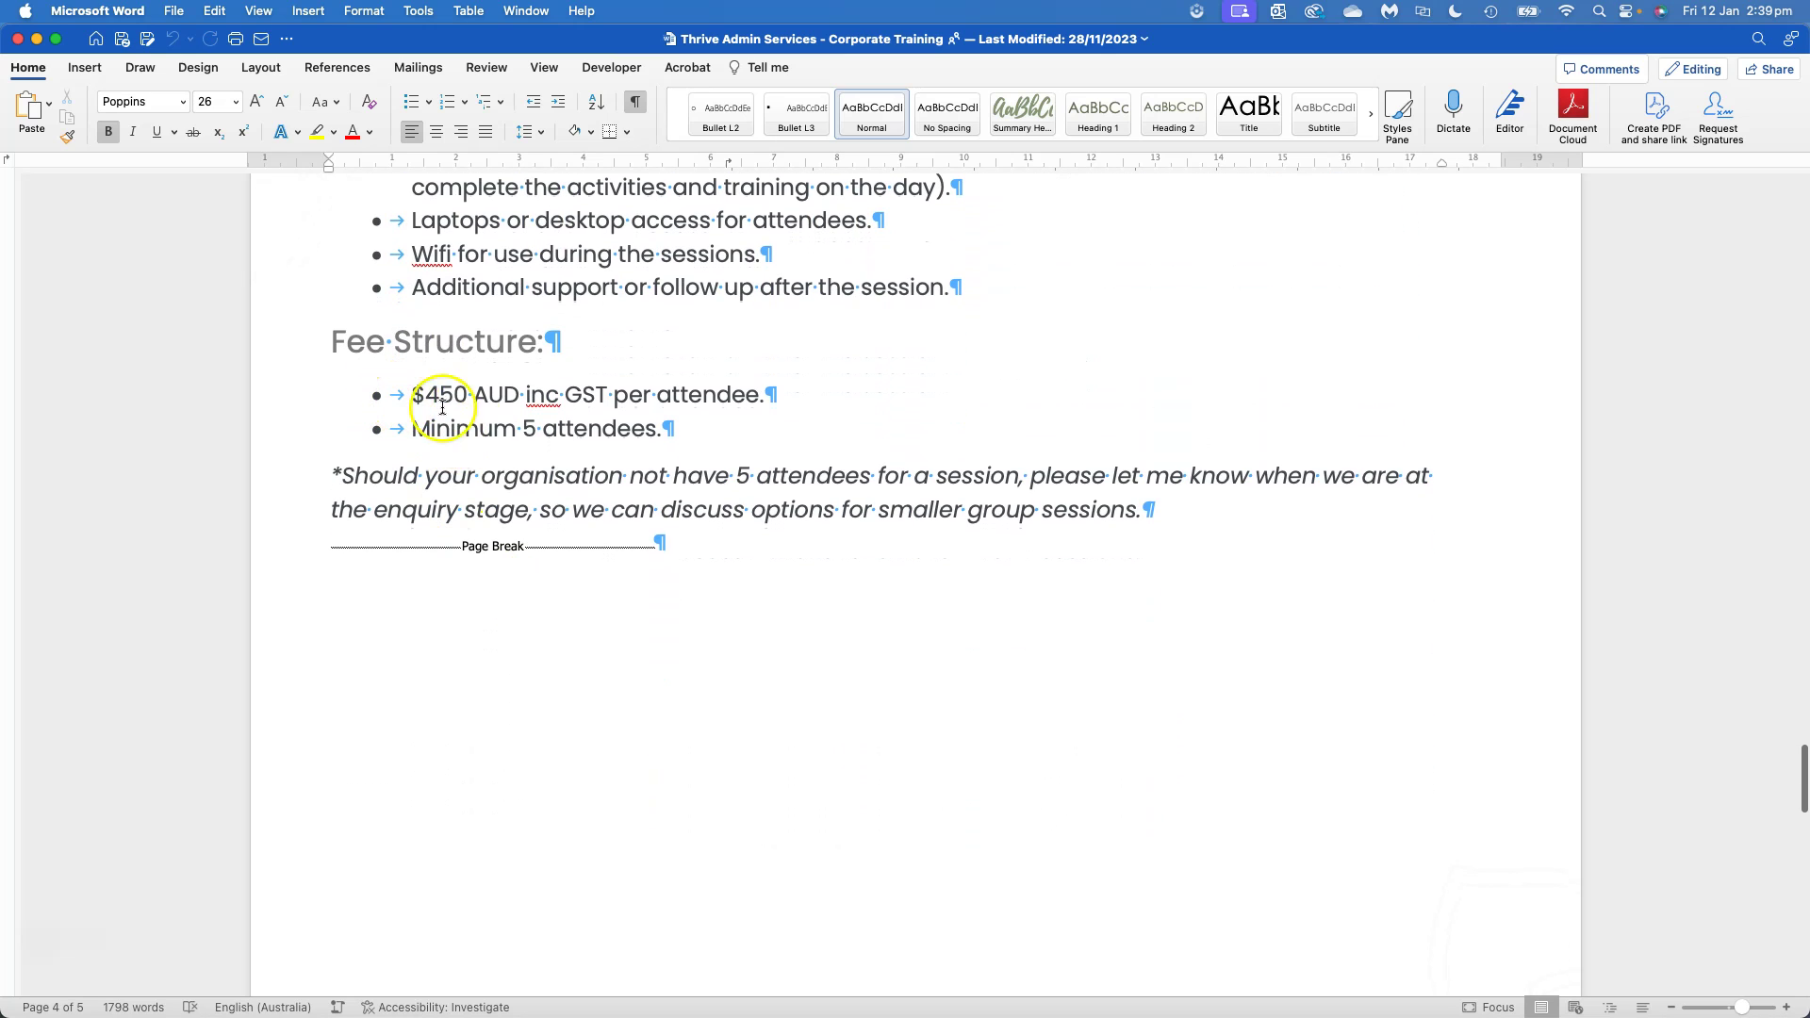
scroll(491, 524, down, 15)
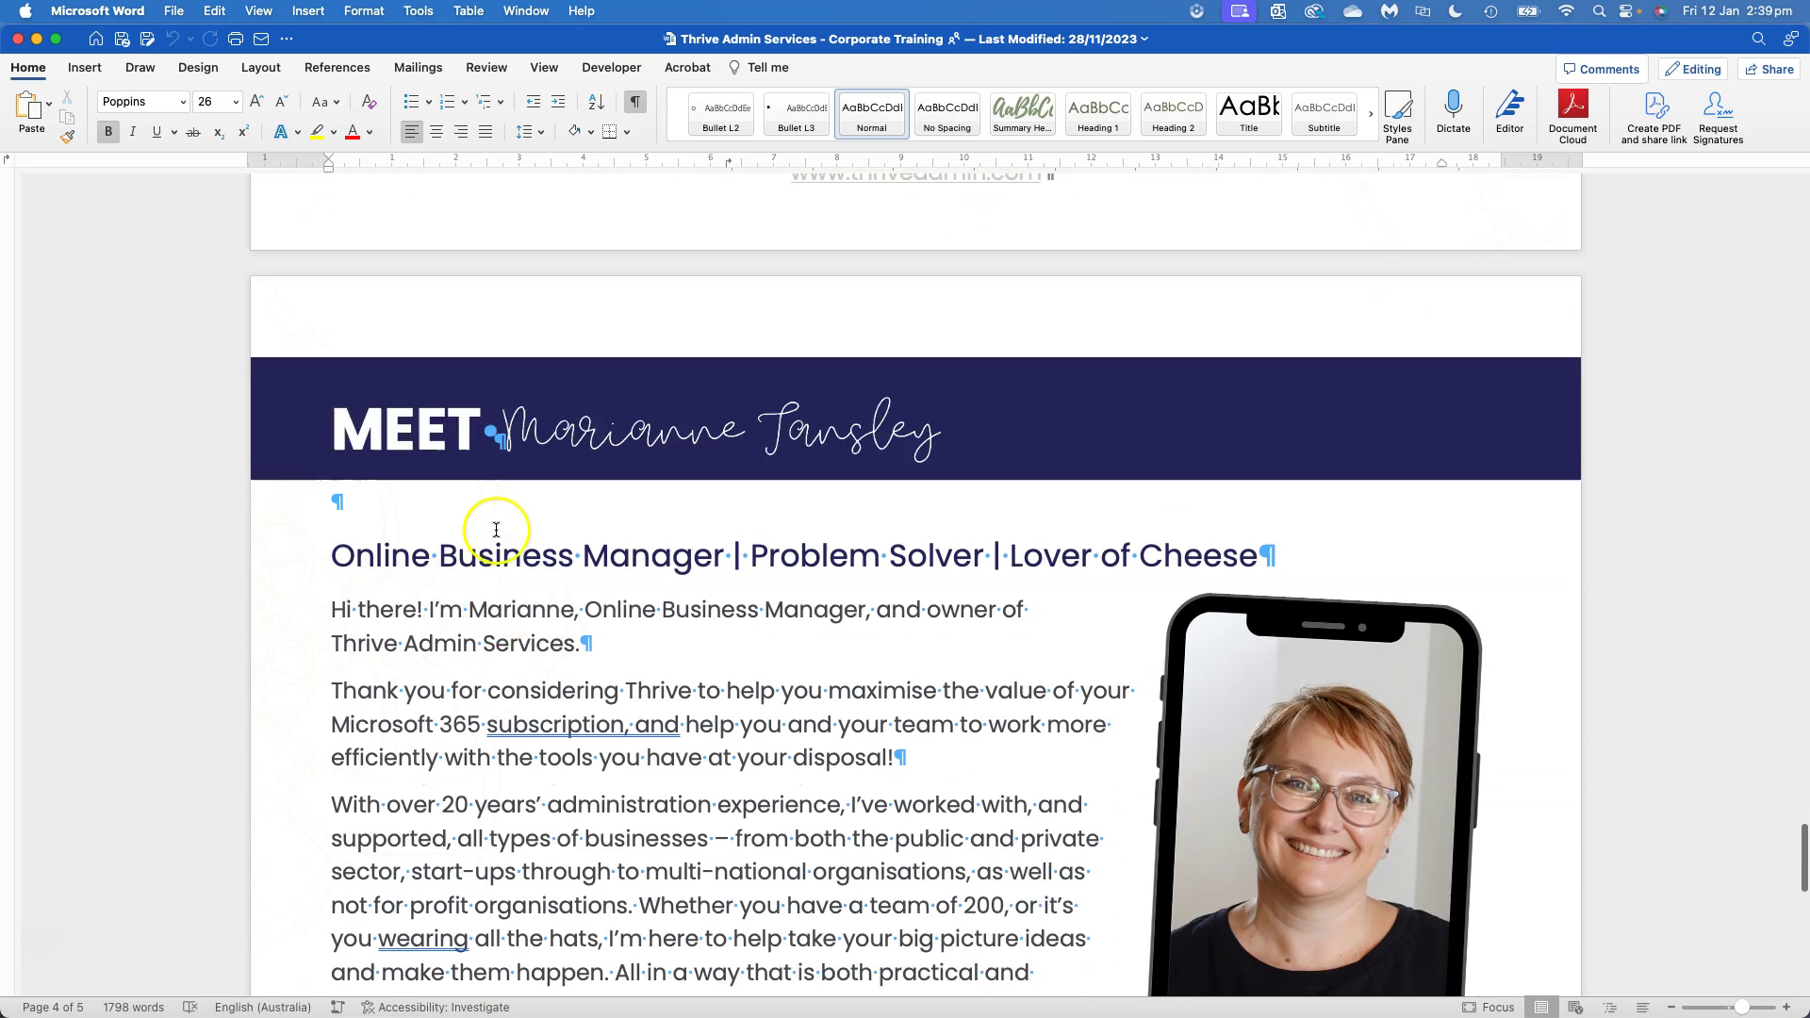
scroll(496, 530, down, 15)
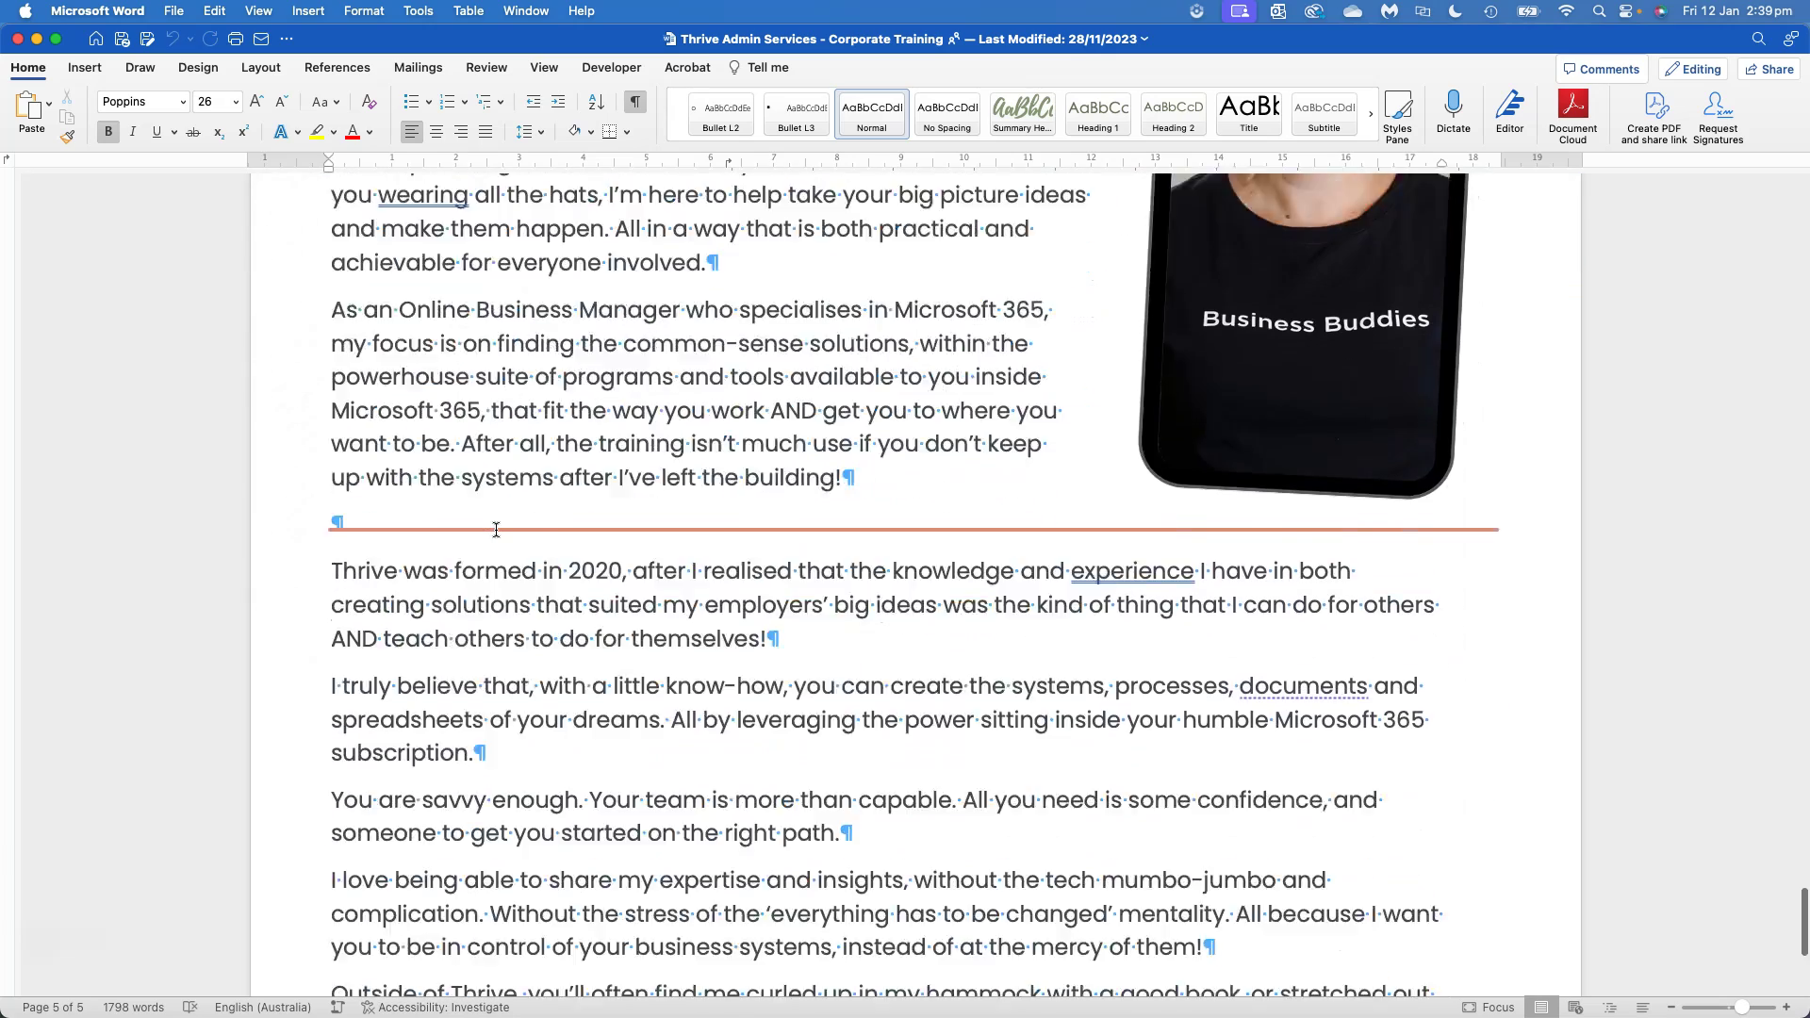
scroll(496, 530, up, 20)
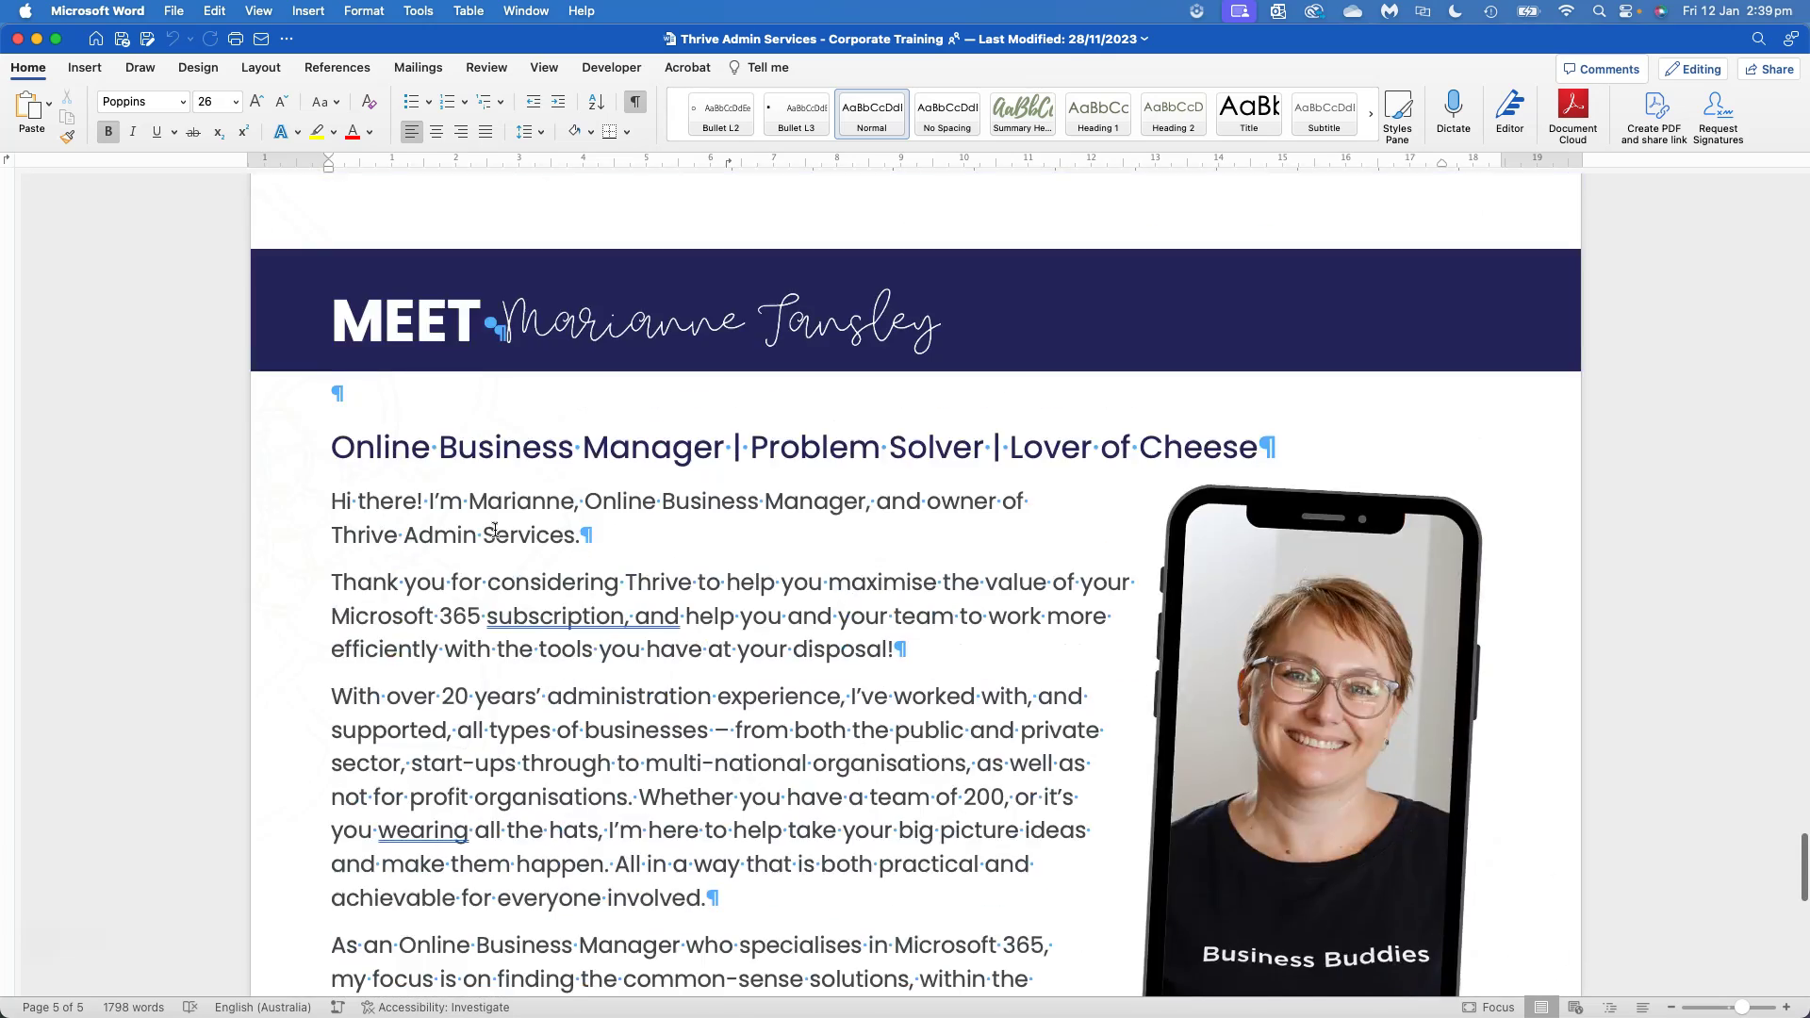
scroll(496, 531, up, 2)
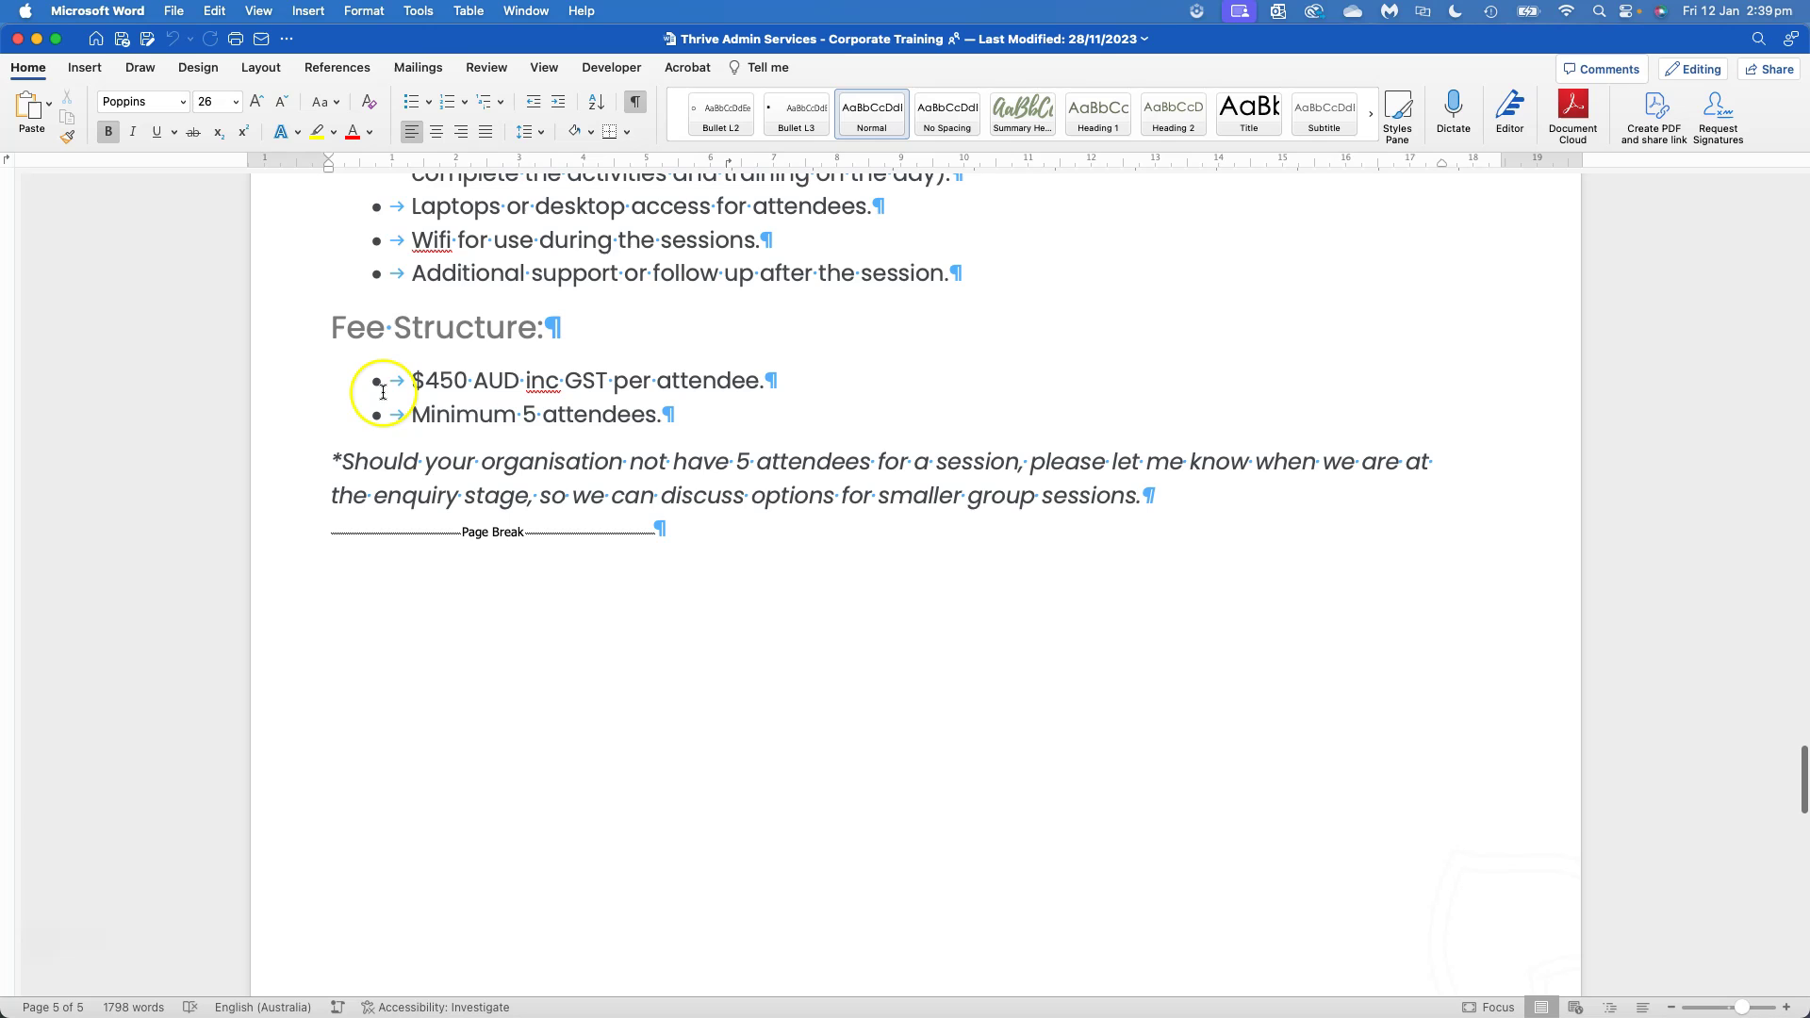
click(400, 378)
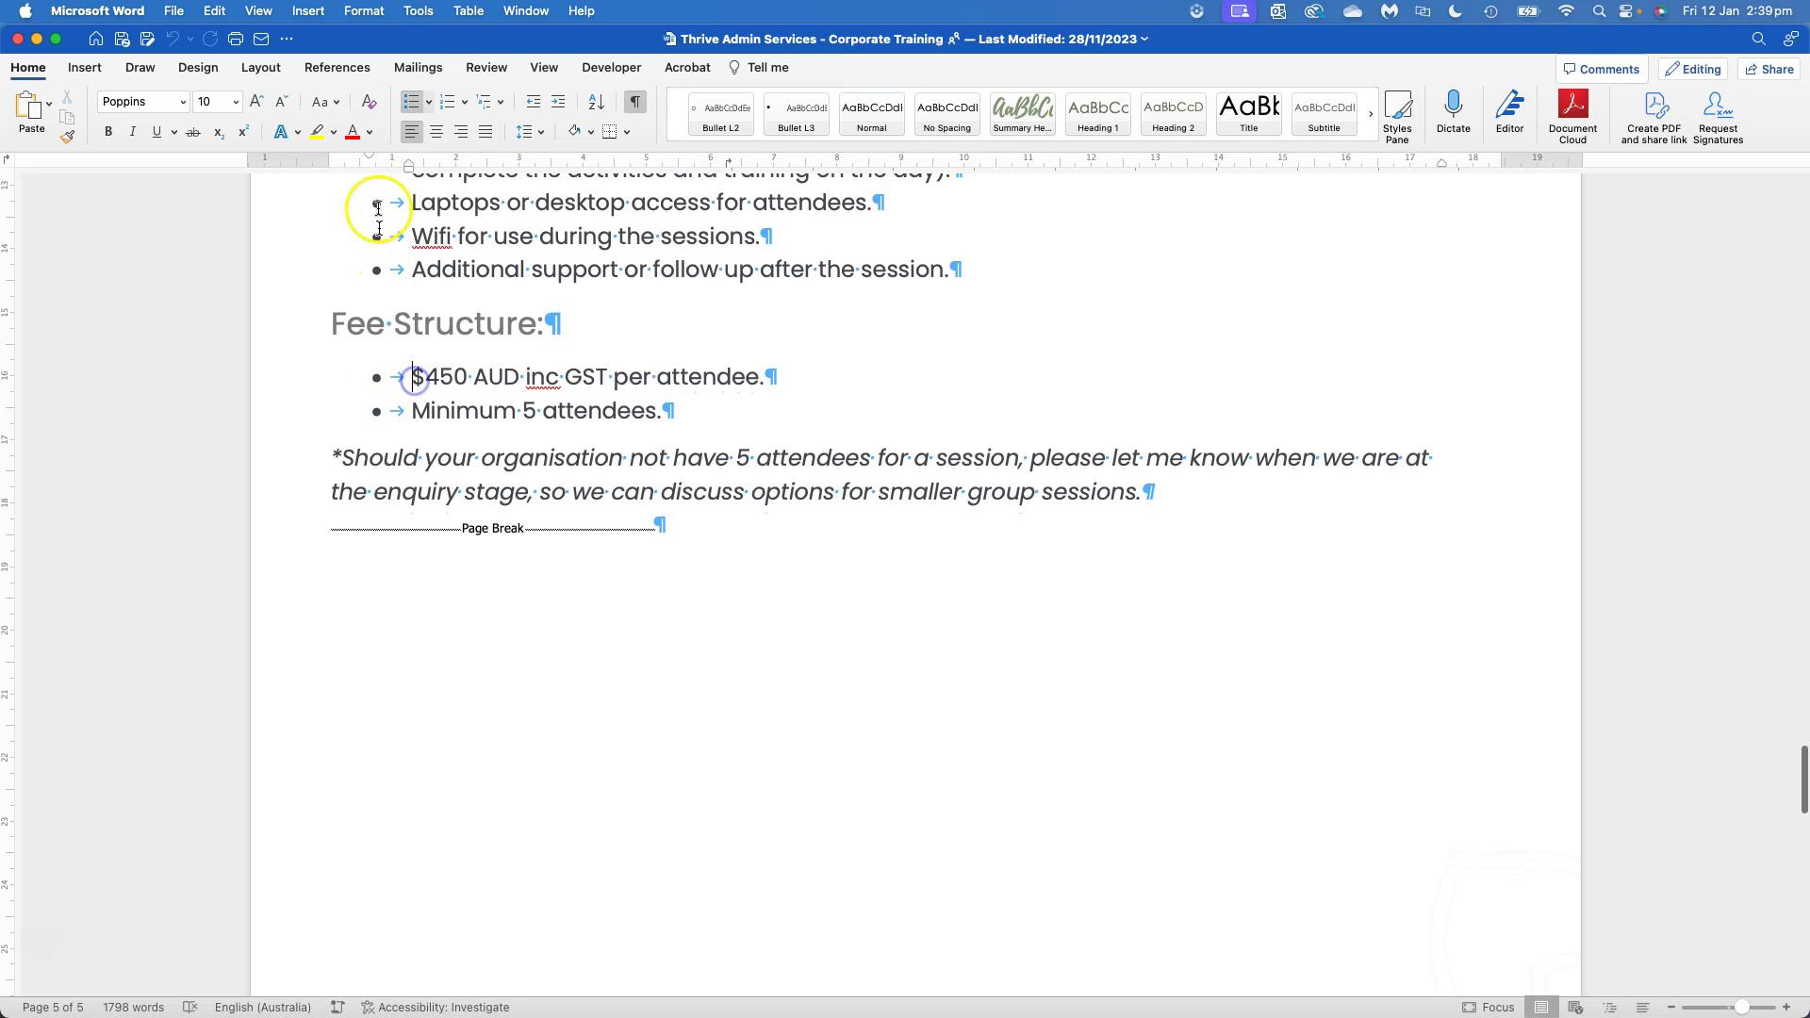
scroll(424, 415, up, 1)
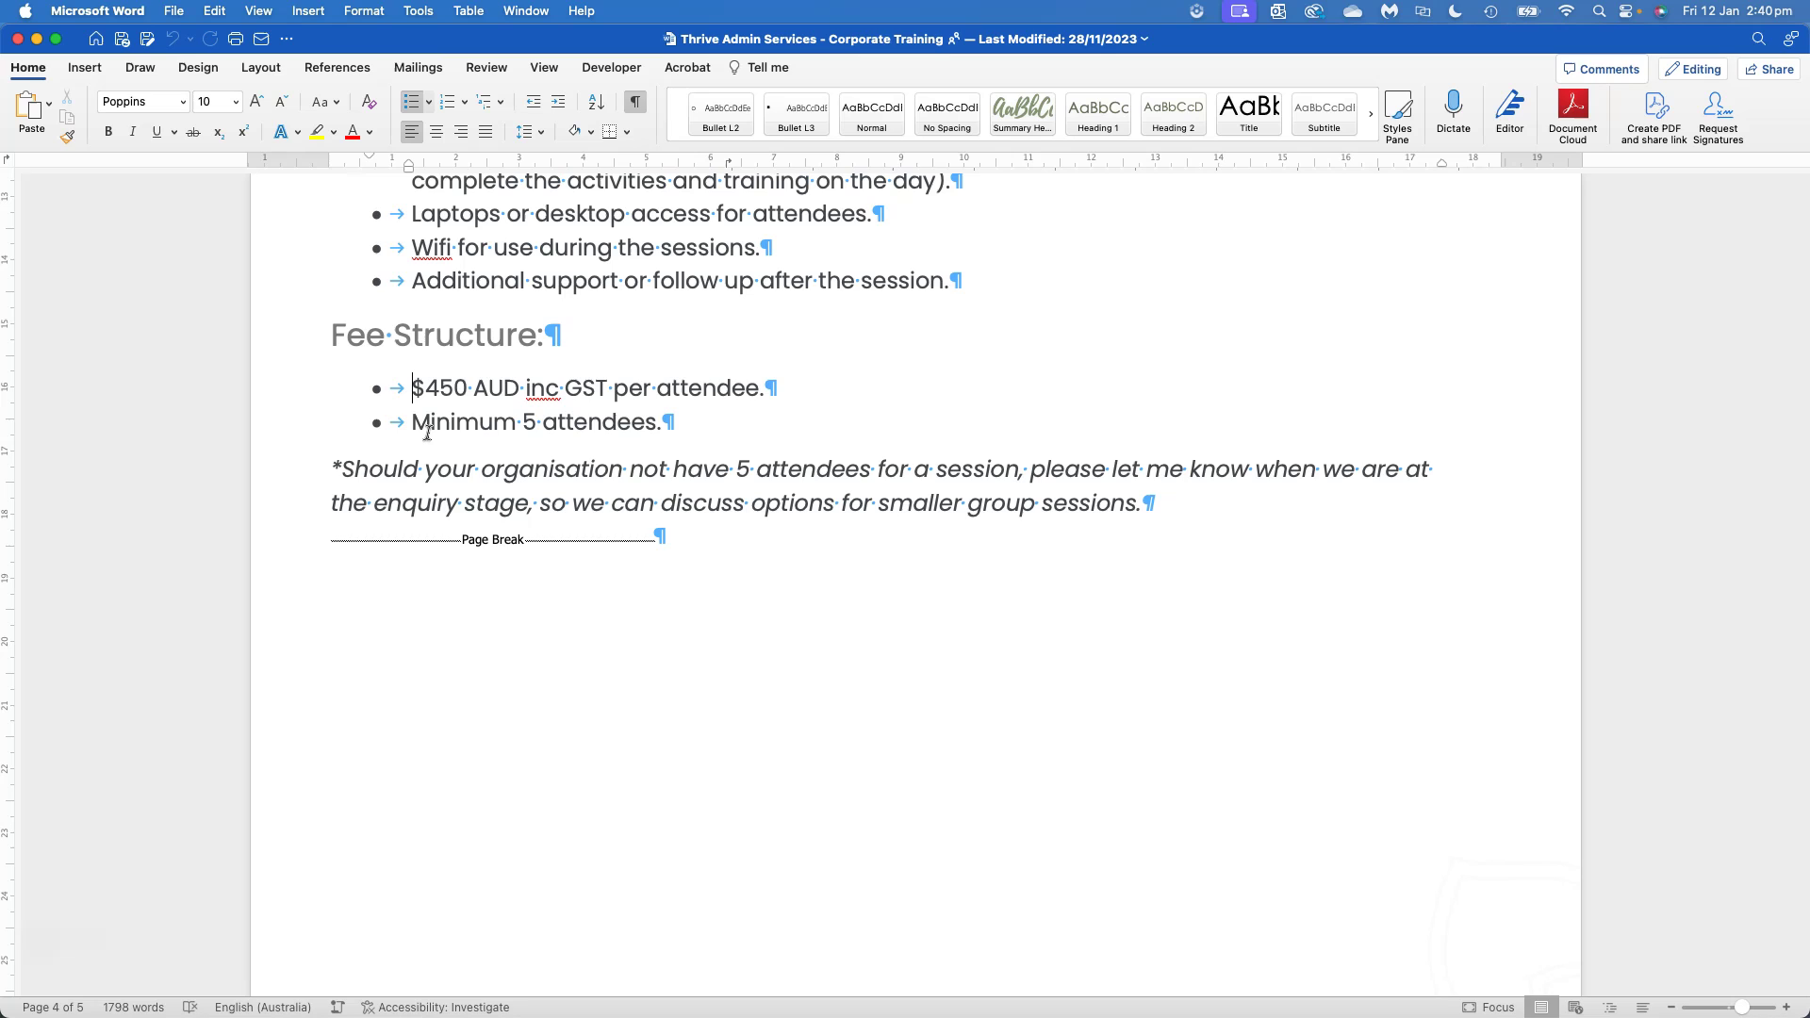
scroll(427, 431, up, 2)
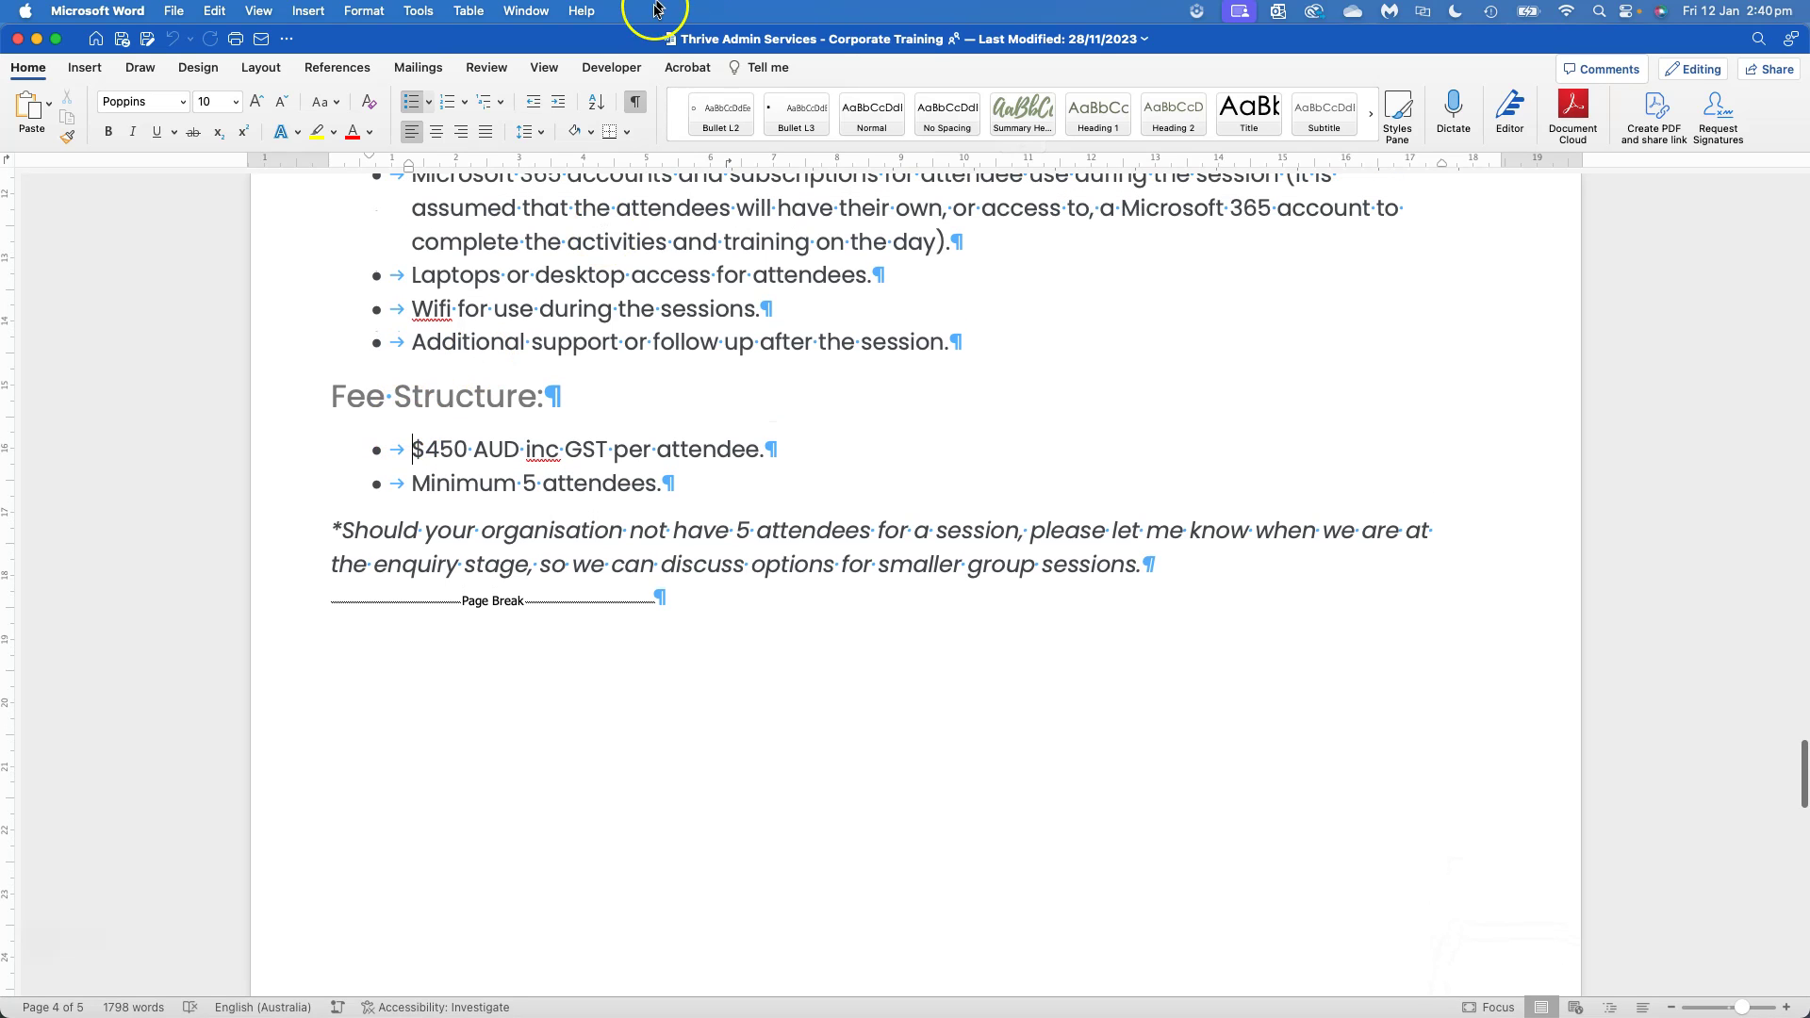